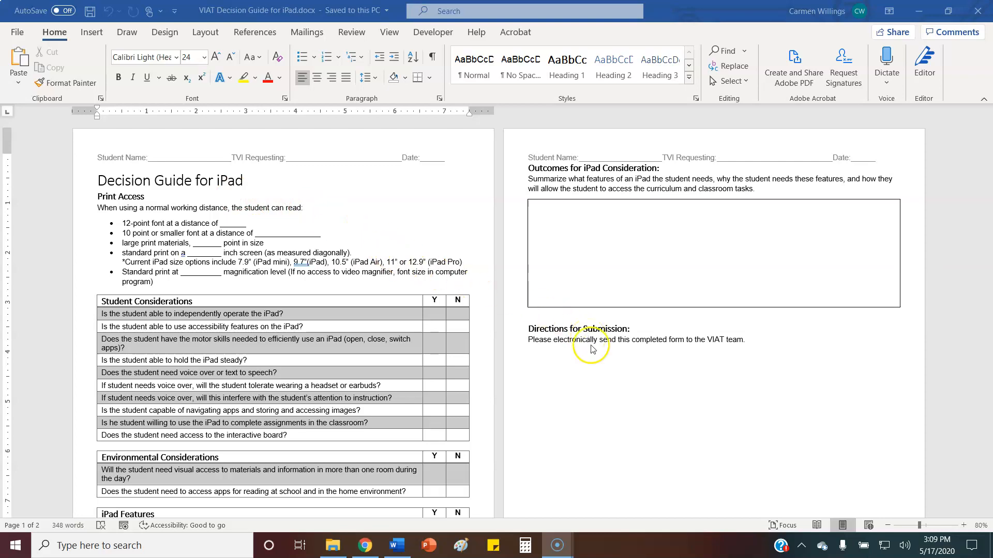
scroll(594, 362, "down", 4)
scroll(599, 368, "down", 2)
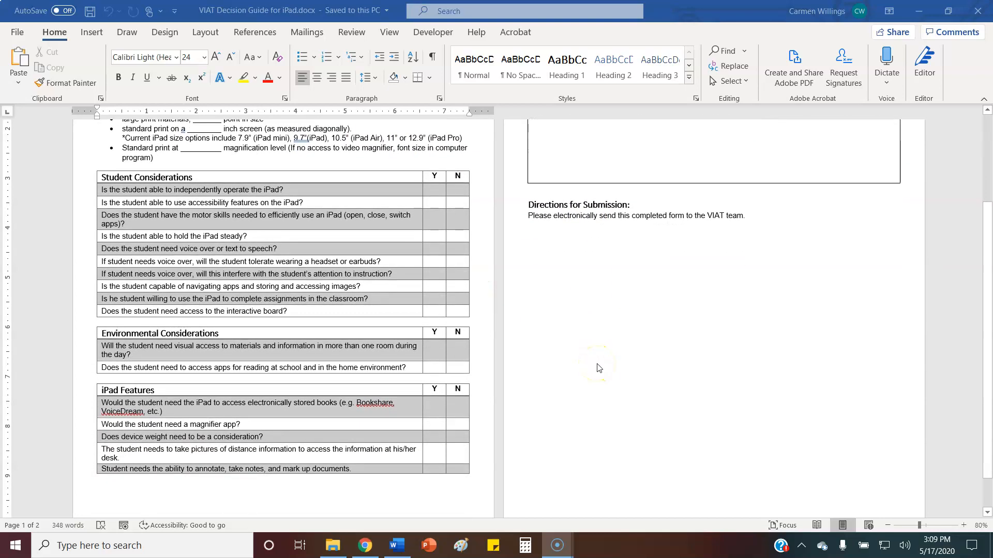
scroll(599, 368, "up", 5)
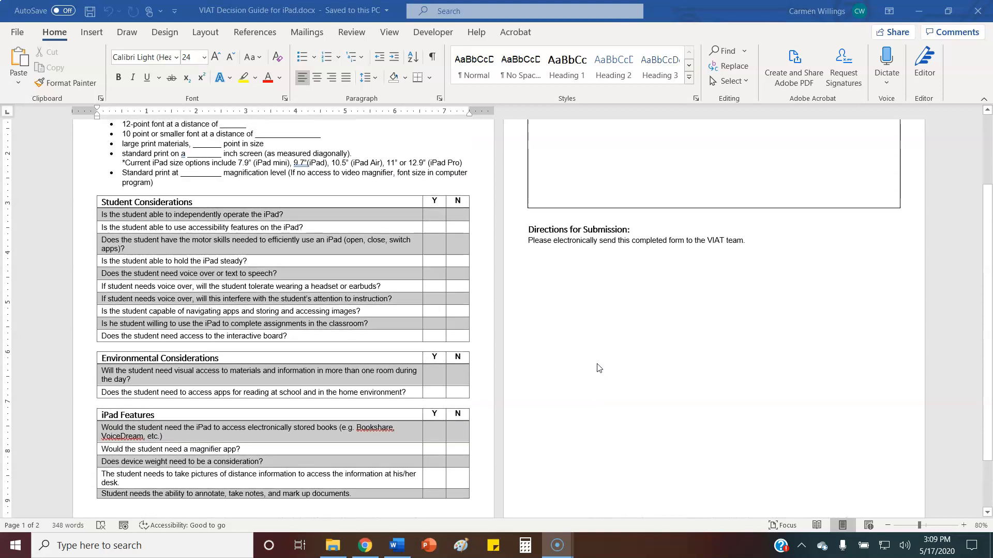
scroll(599, 368, "up", 1)
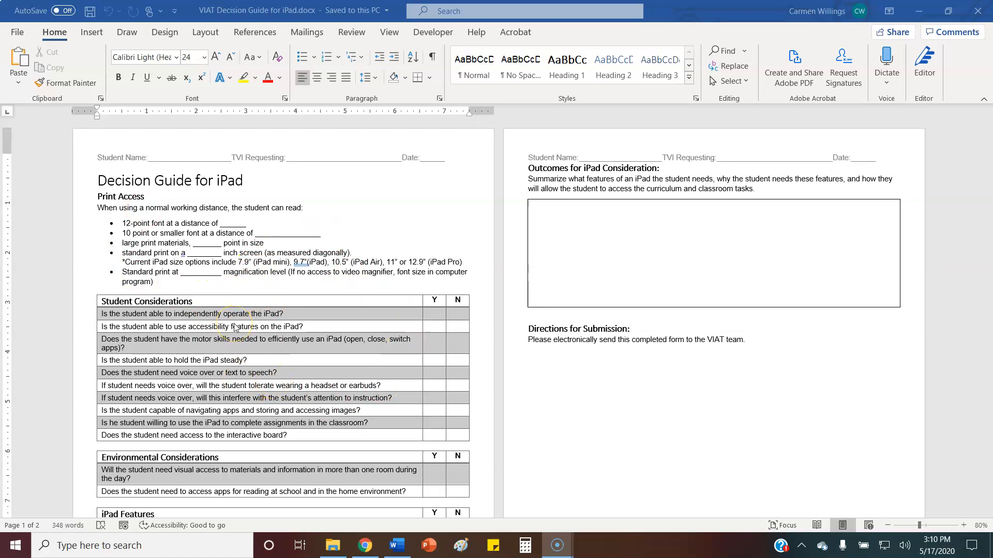
Insert check box content controls in the Y and N cells of the first Student Considerations question, and save the document.
scroll(234, 327, "down", 1)
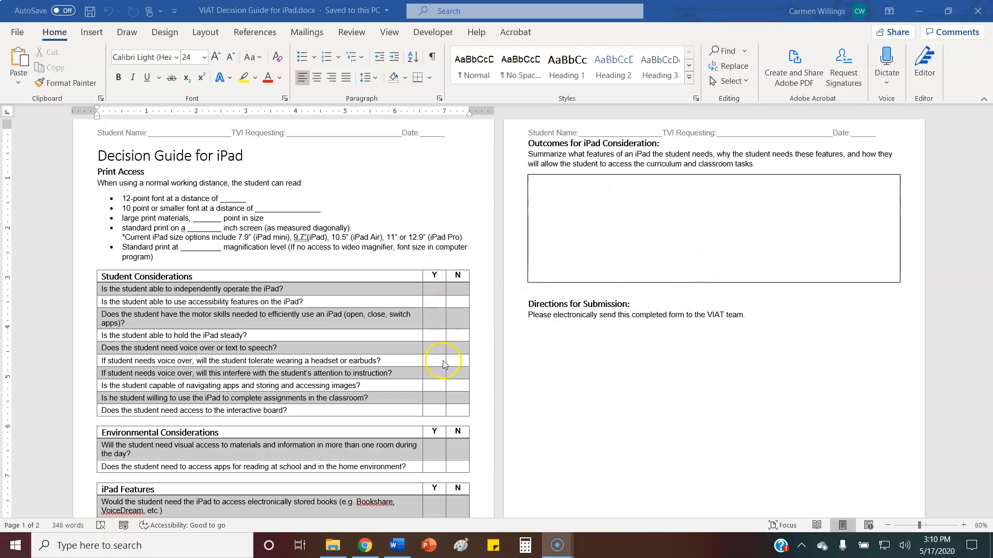
left_click(436, 288)
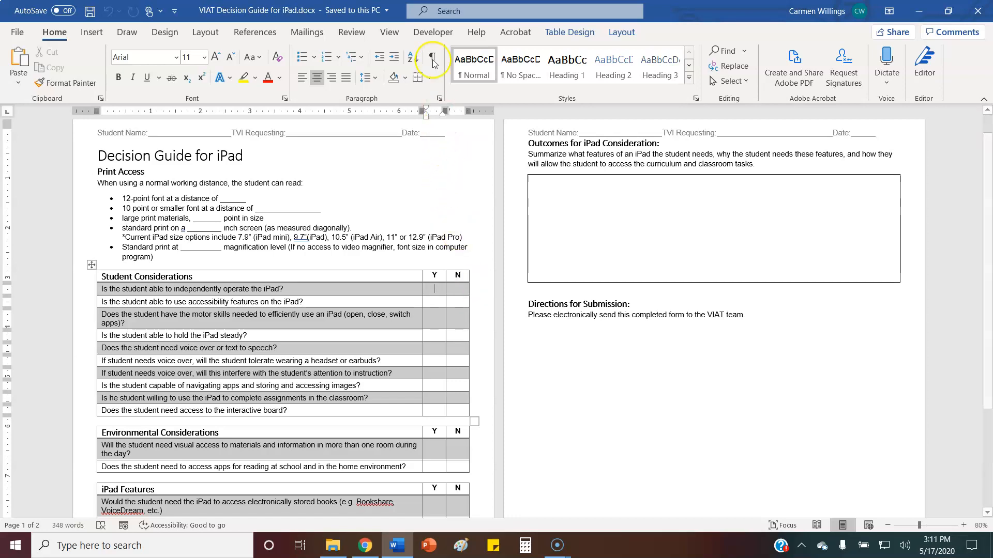
left_click(427, 34)
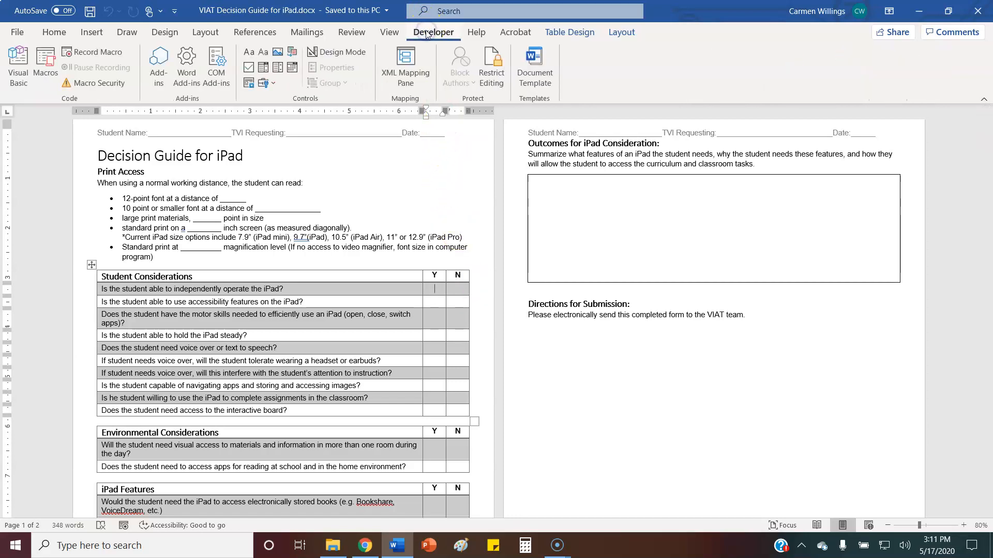
left_click(248, 68)
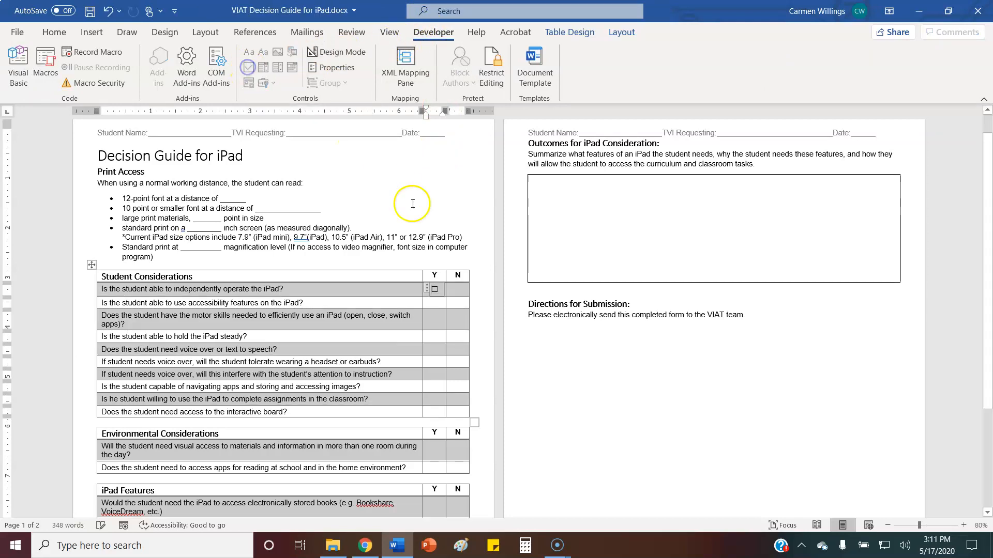
left_click(460, 291)
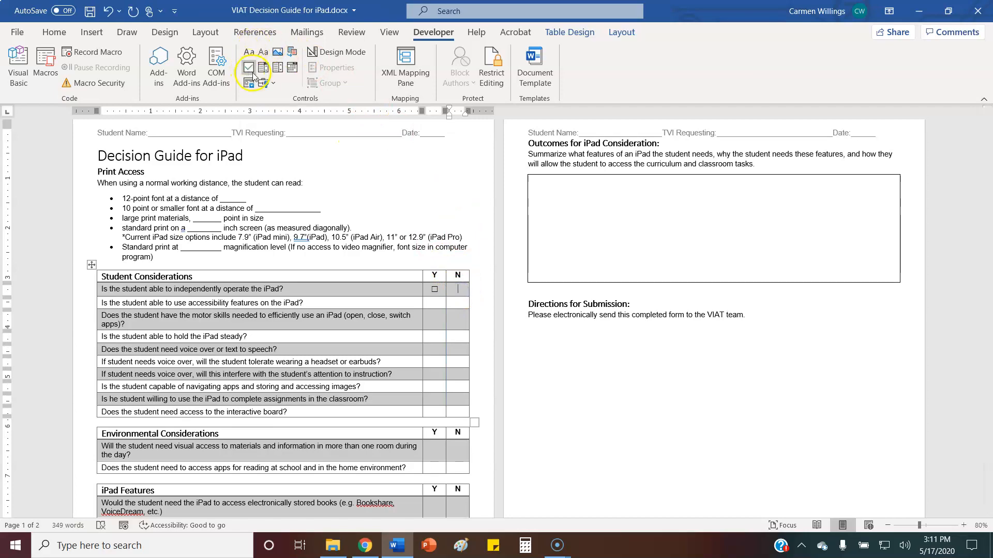
left_click(248, 67)
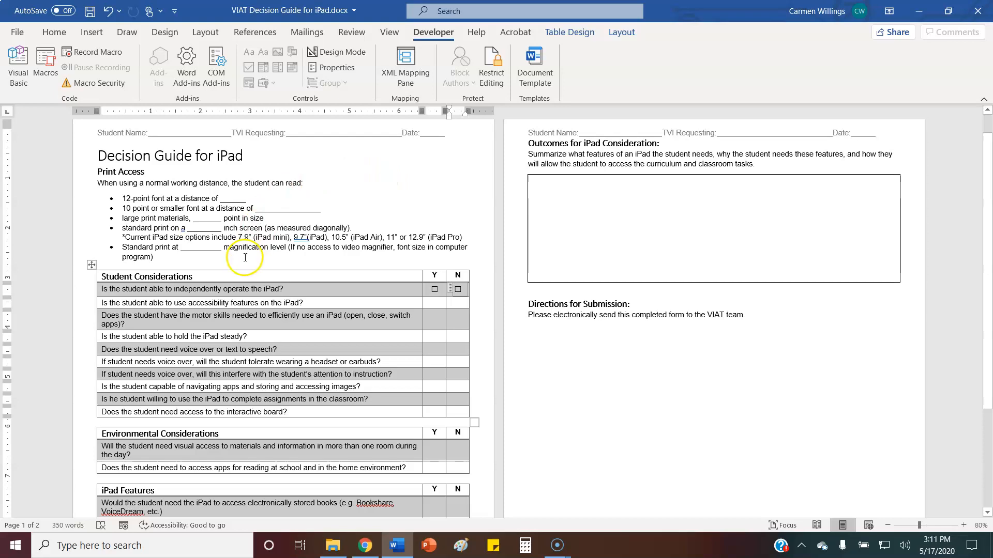
left_click(459, 304)
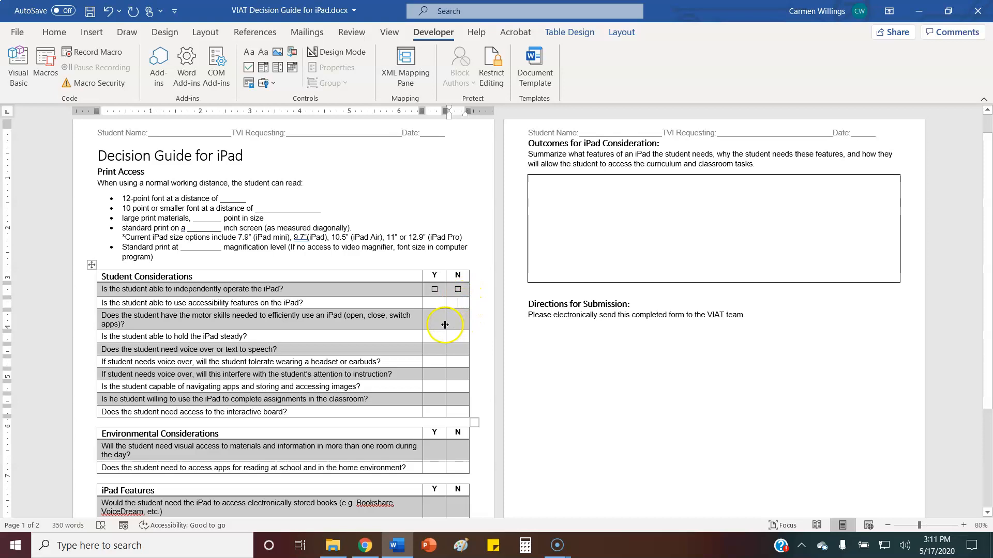
left_click(436, 303)
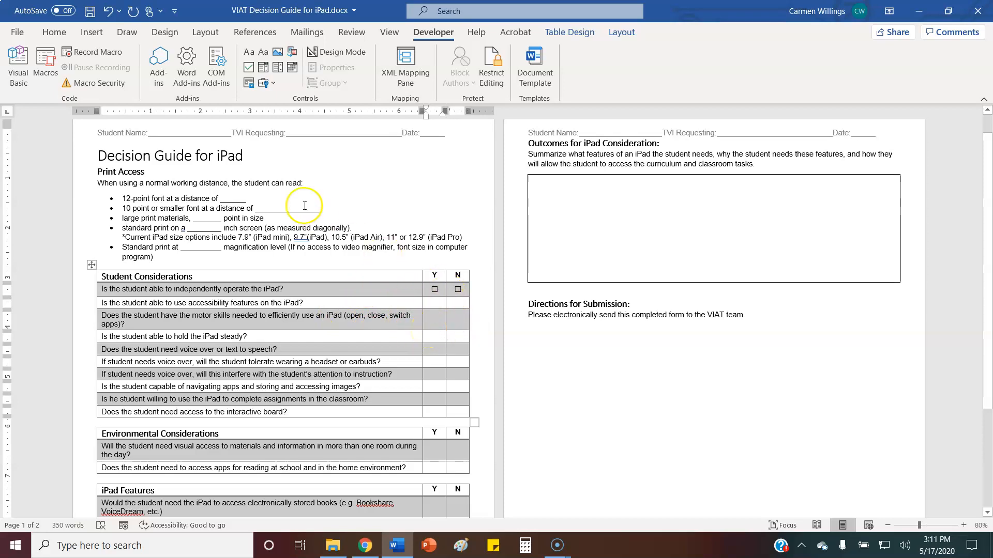
left_click(90, 12)
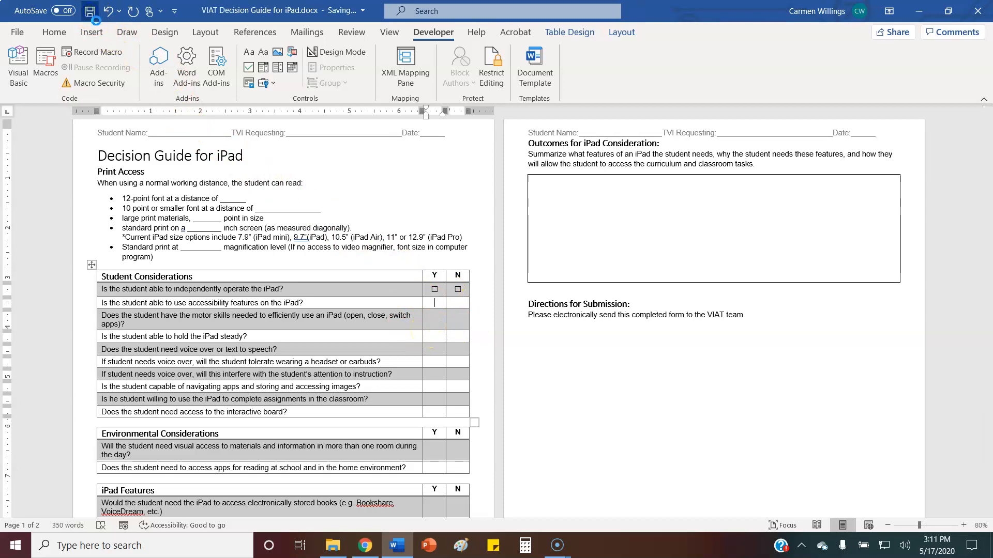
left_click(17, 32)
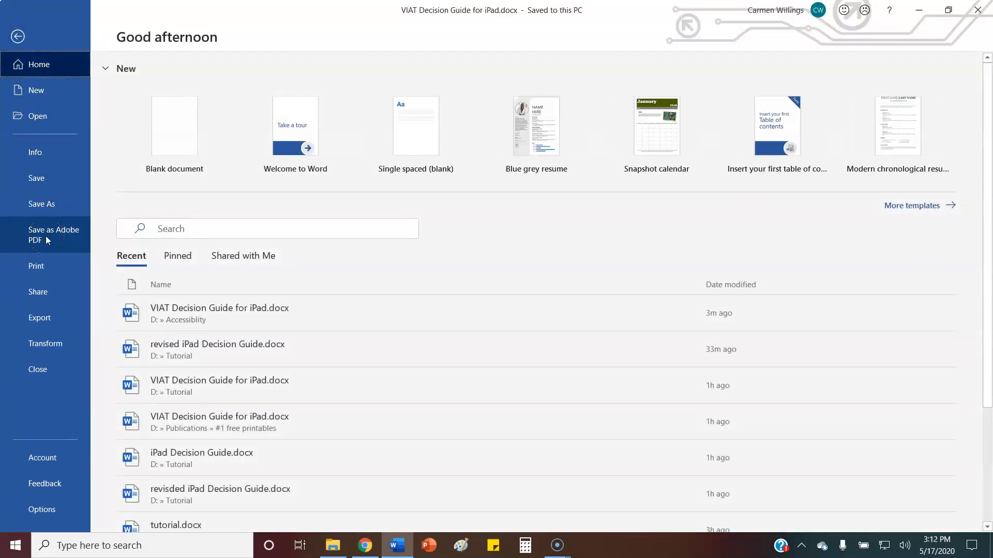
left_click(47, 239)
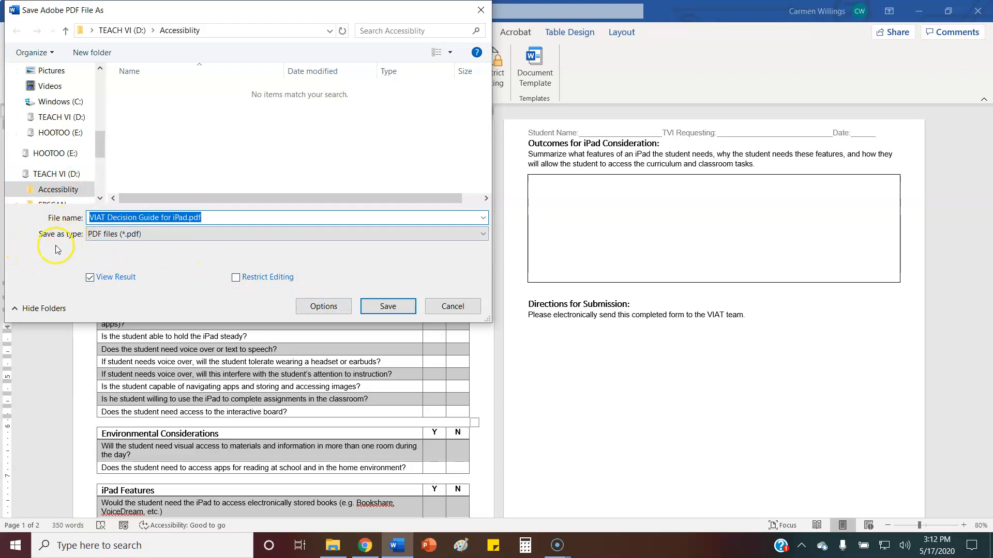
left_click(462, 310)
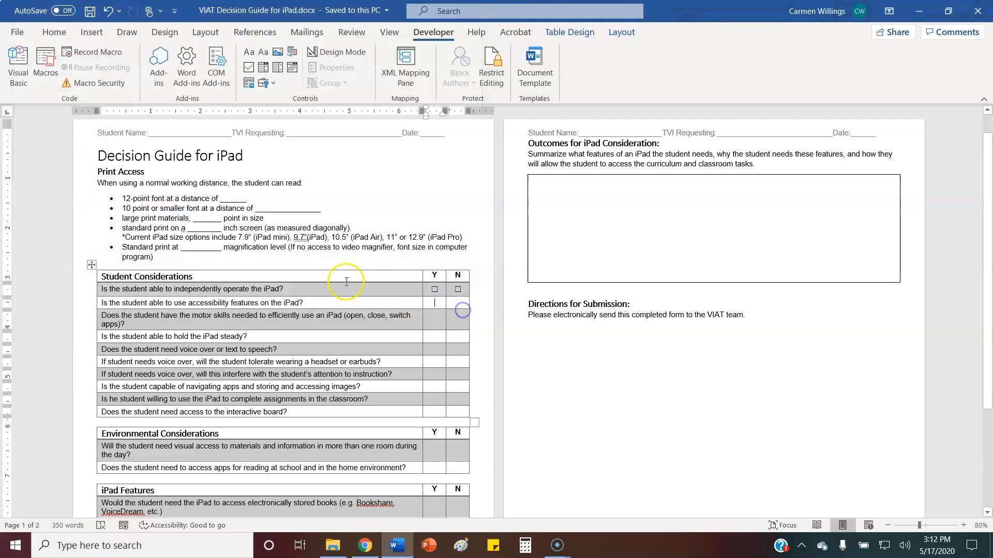
Start saving a copy of the document in the Accessiblity folder with PDF (*.pdf) as the file type.
left_click(21, 32)
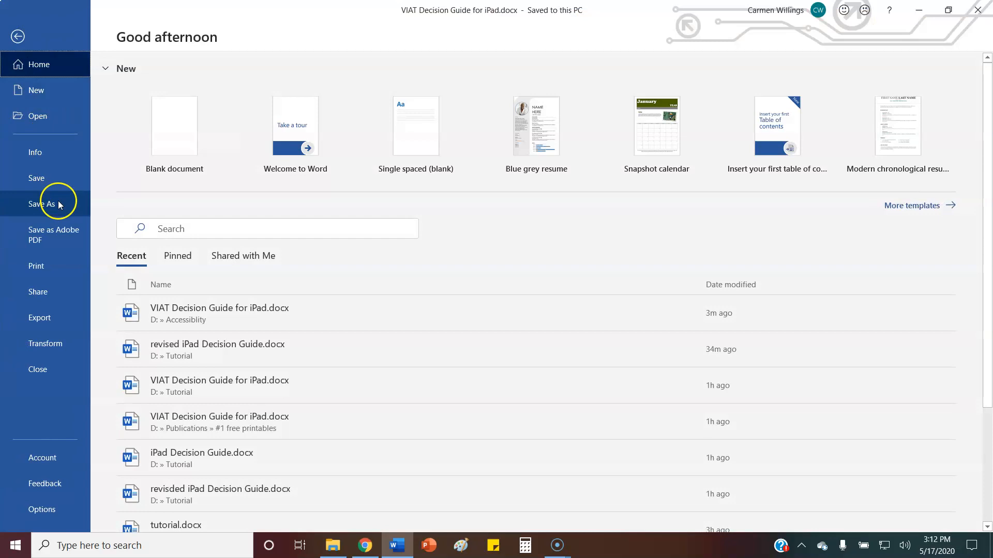
left_click(59, 205)
left_click(226, 352)
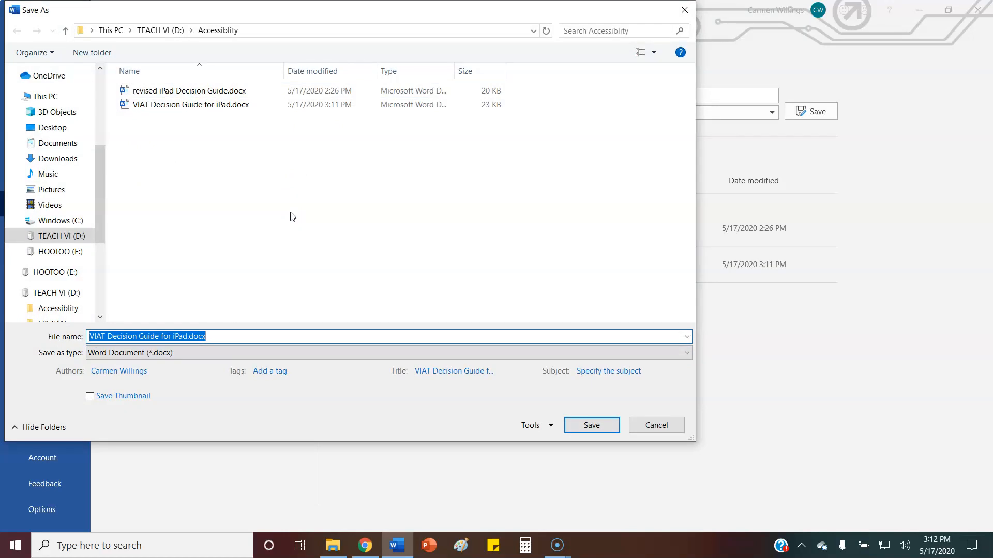
left_click(138, 355)
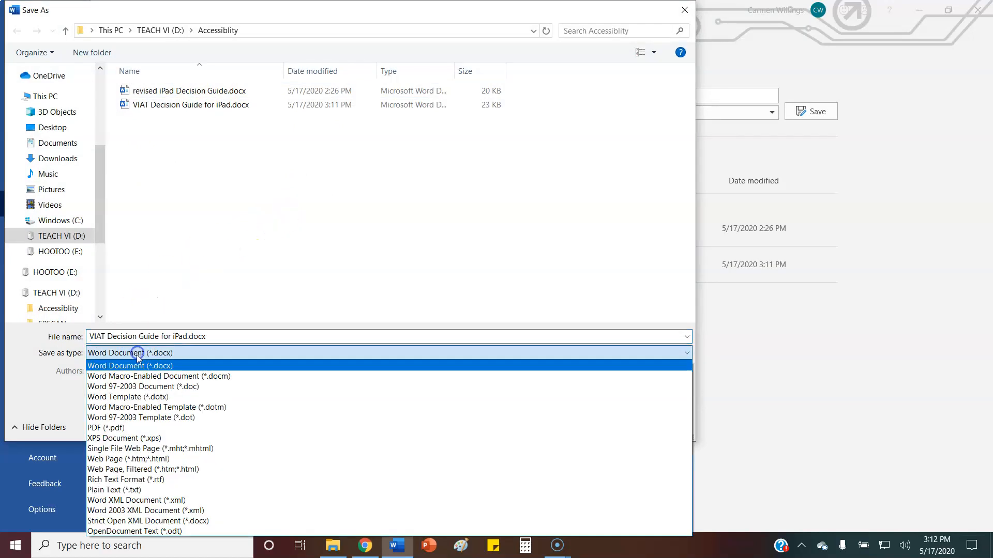
left_click(126, 423)
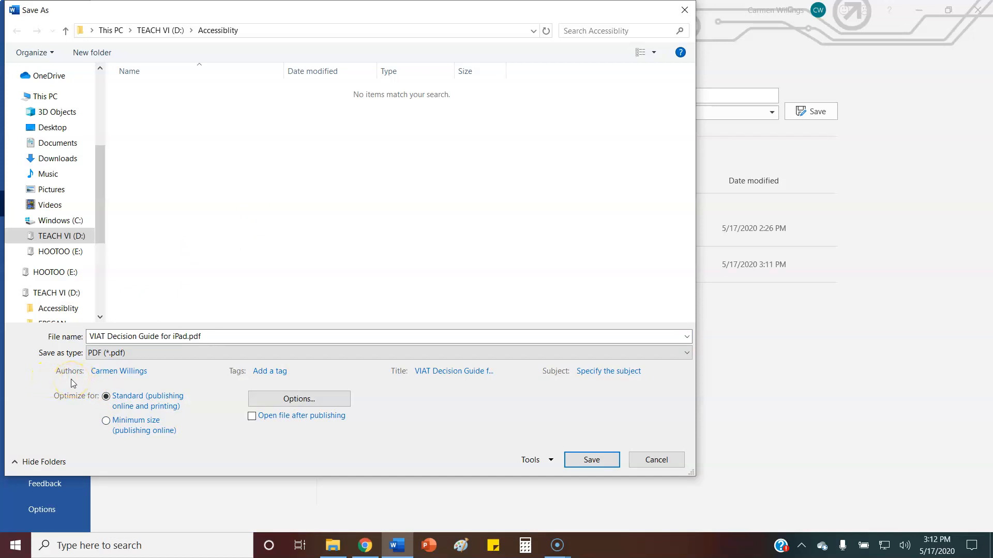
Set the PDF's subject to VIAT, keep document structure tags for accessibility enabled in its options, and save the PDF.
left_click(98, 372)
left_click(616, 371)
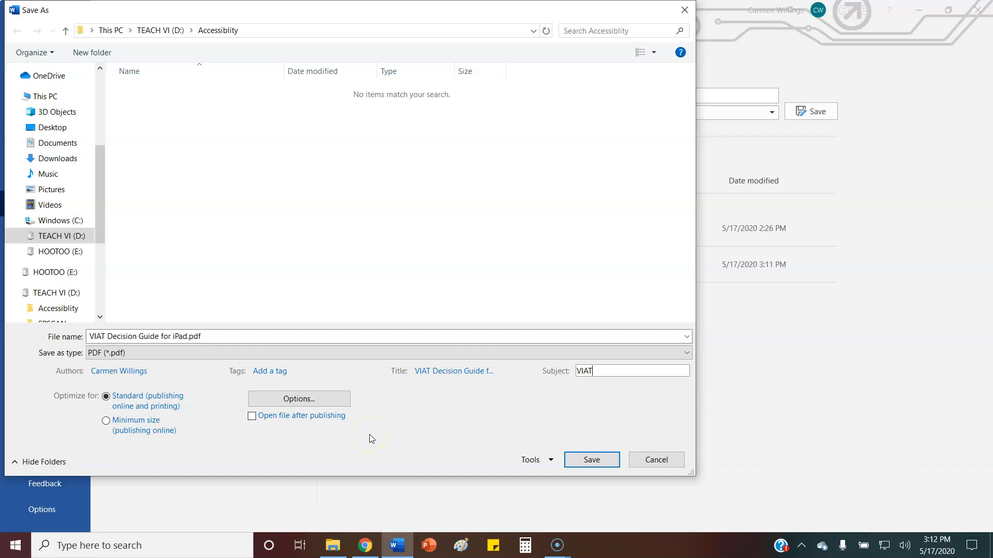
left_click(289, 401)
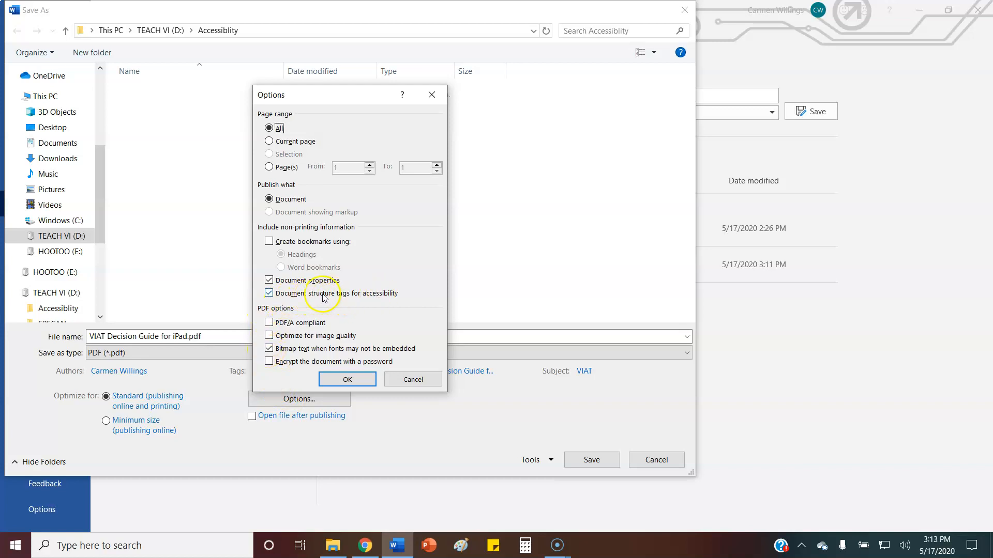
left_click(346, 380)
left_click(603, 459)
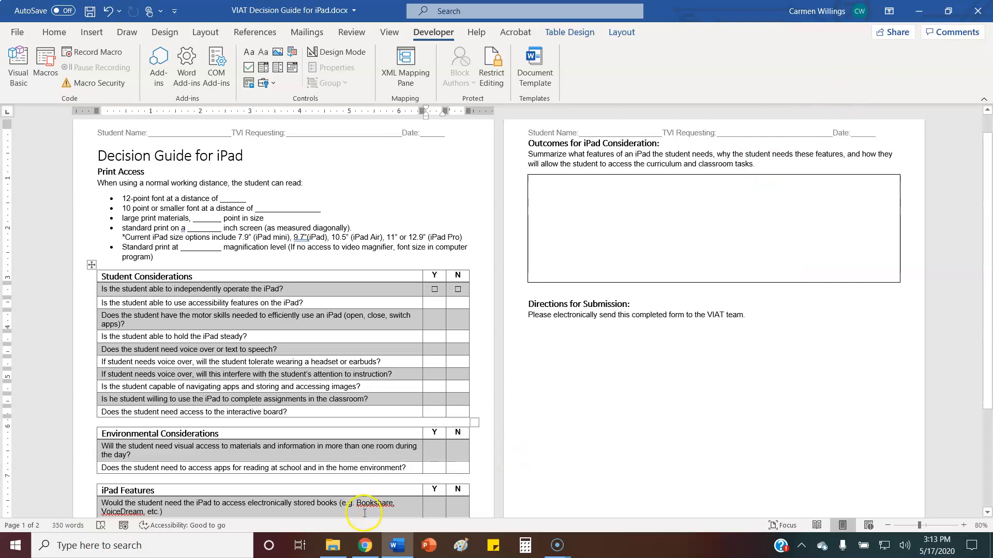
Open VIAT Decision Guide for iPad.pdf from the Accessiblity folder in Adobe Acrobat and open the Accessibility tool.
left_click(332, 546)
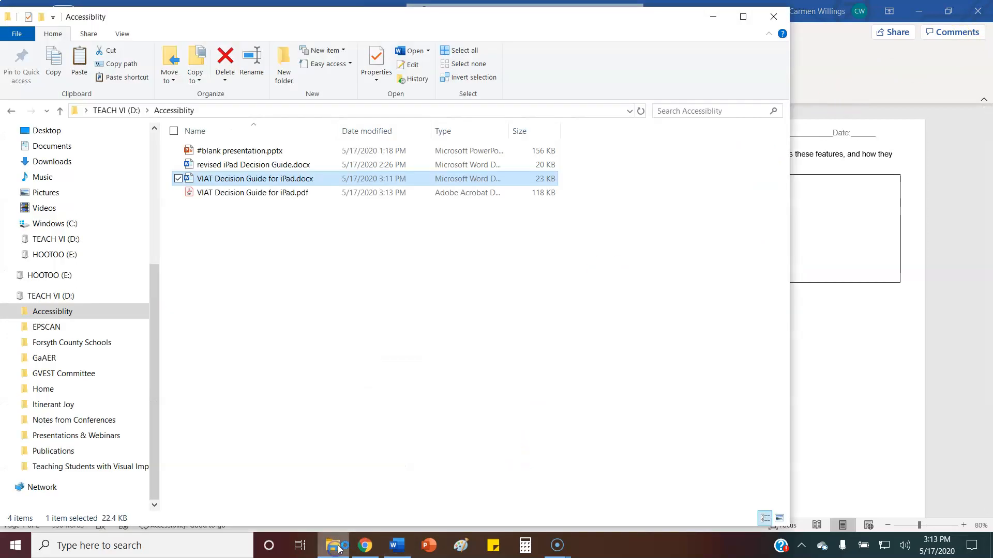
double_click(231, 199)
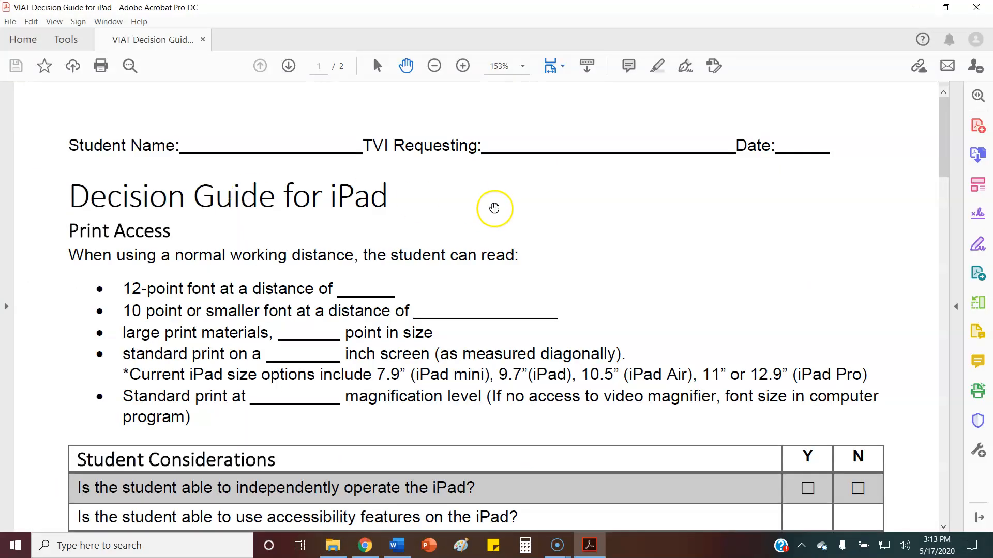
left_click(76, 47)
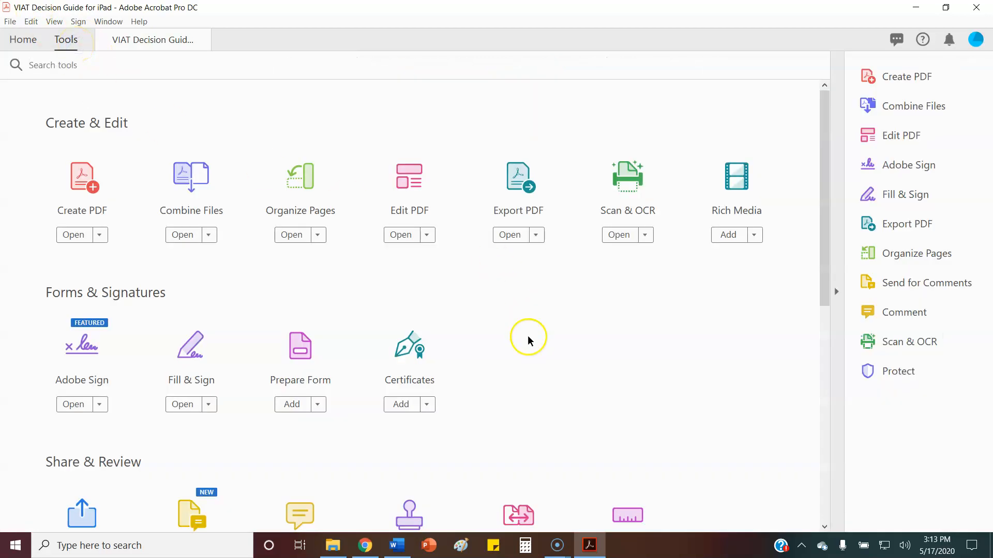
scroll(529, 340, "down", 5)
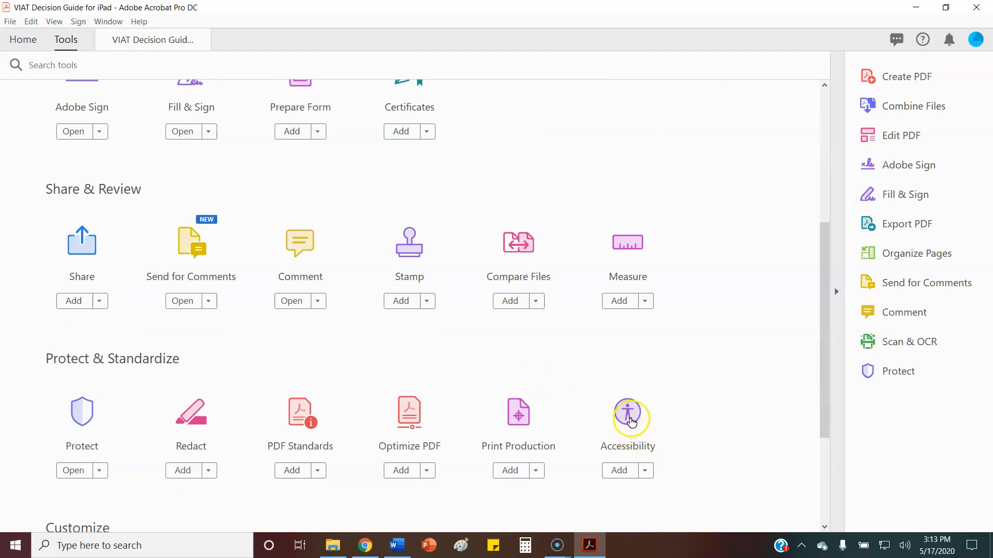
left_click(629, 417)
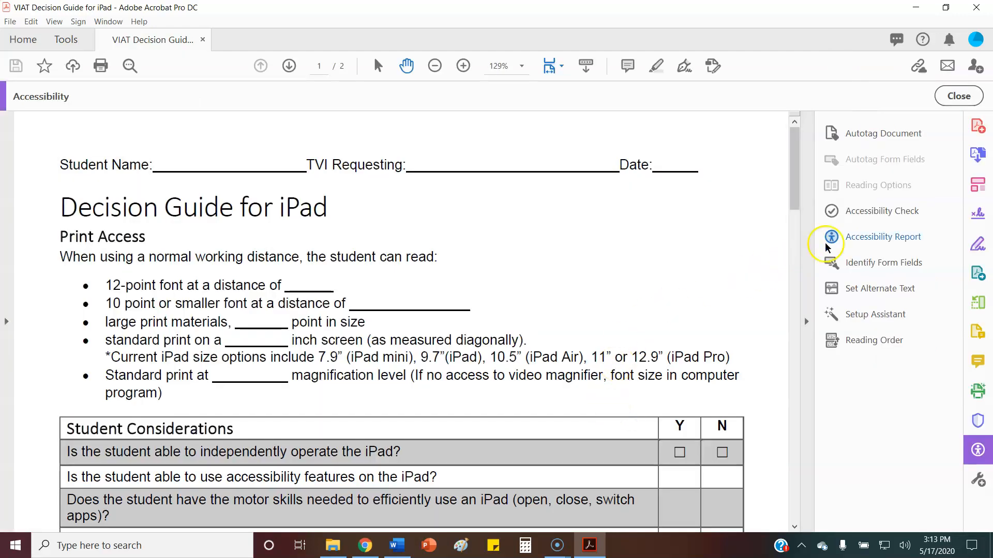
Run the accessibility check on all pages of the PDF and examine the results in the Document category.
left_click(884, 212)
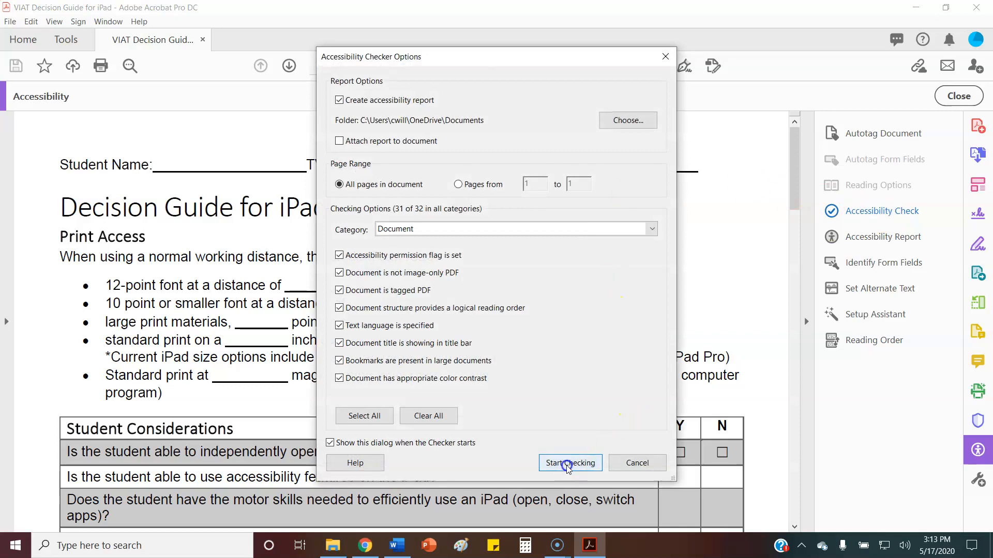
left_click(583, 463)
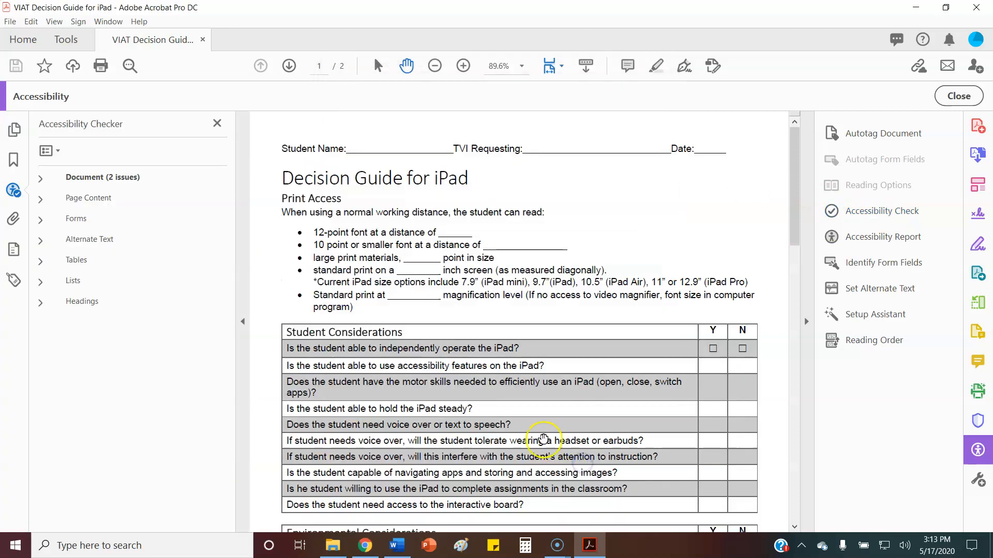
left_click(41, 180)
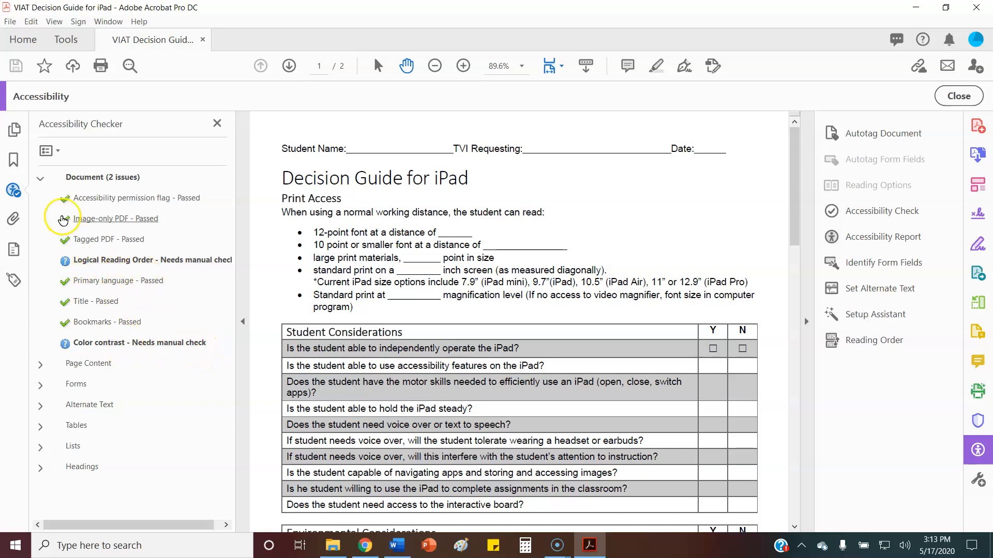
left_click(40, 179)
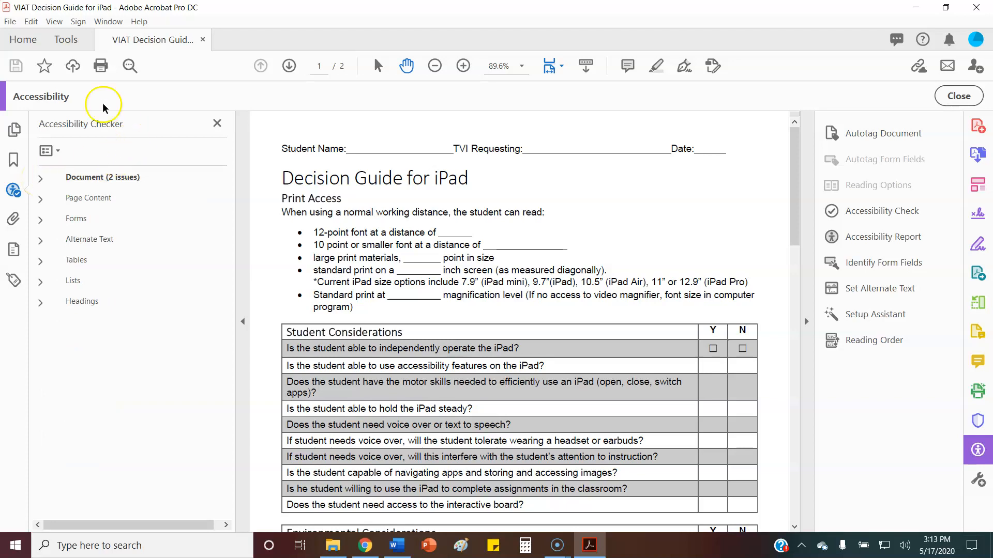
Convert the open PDF into a fillable form with Prepare Form, using automatic form field detection.
left_click(64, 40)
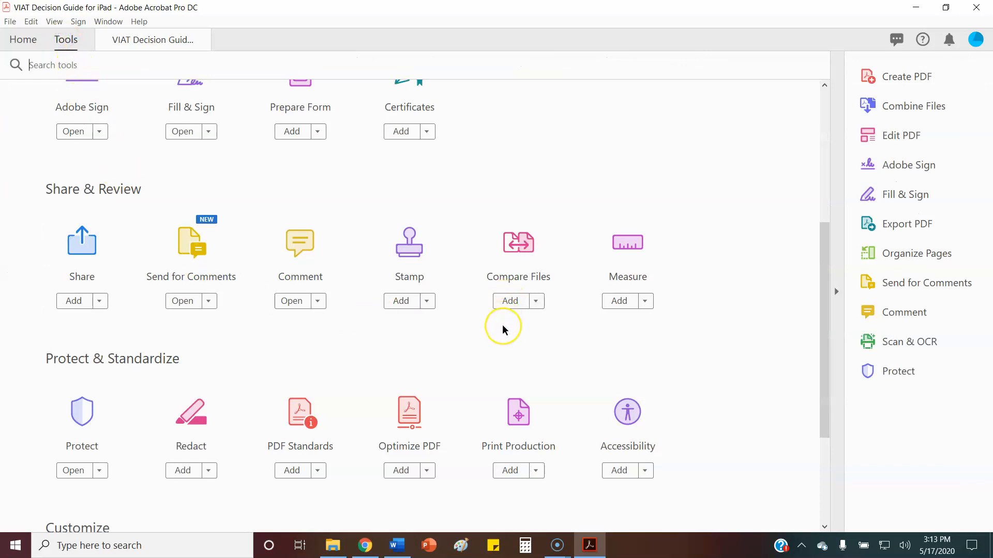
scroll(503, 329, "up", 3)
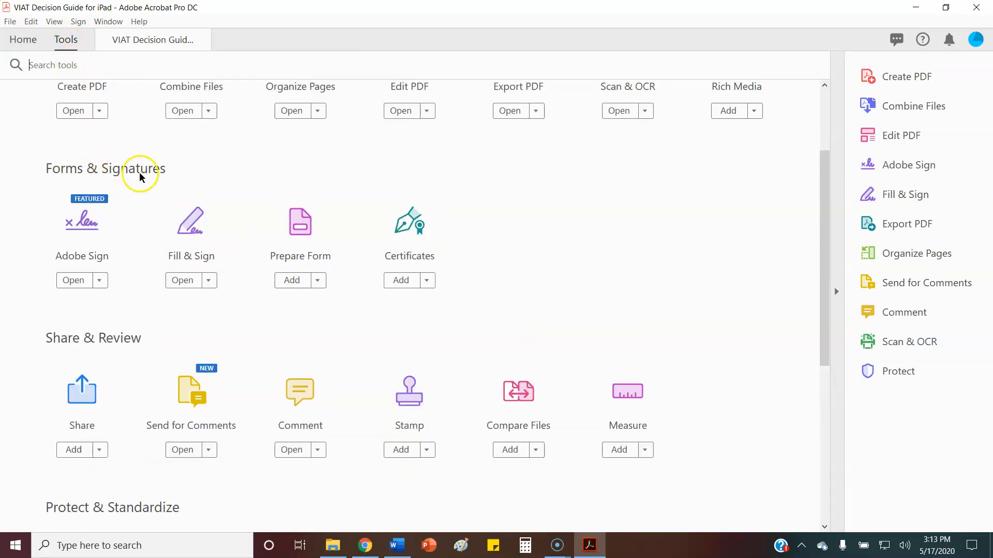
left_click(305, 223)
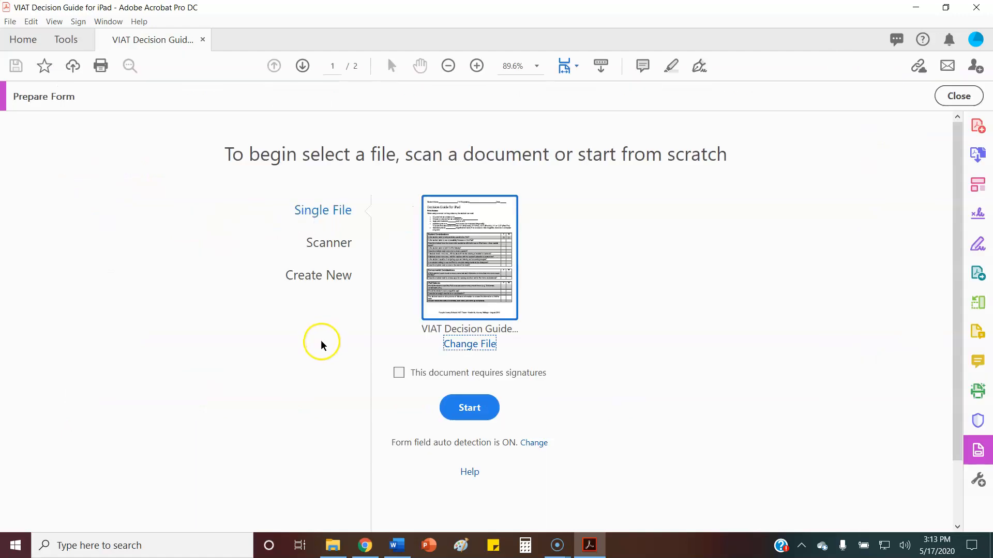
left_click(470, 408)
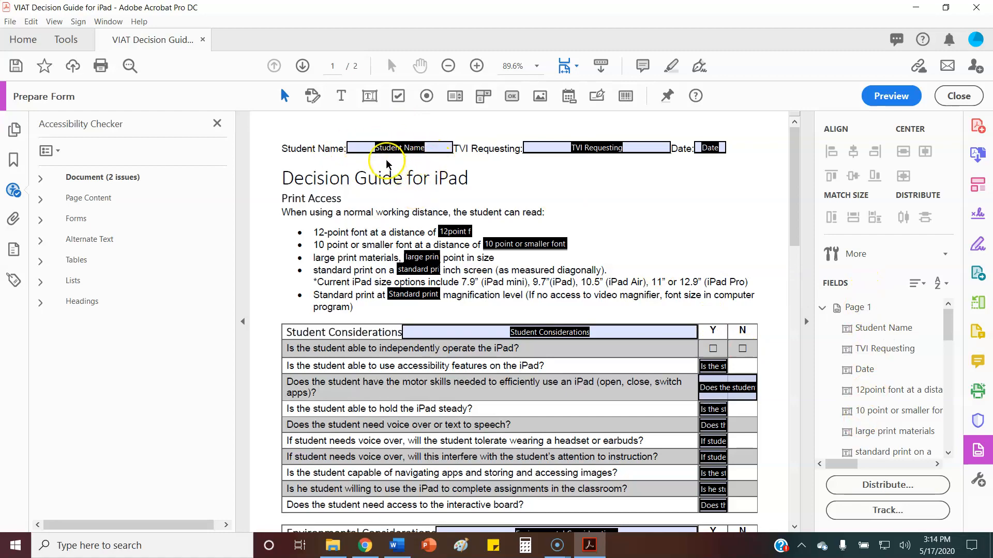
Delete the automatically detected text field beside the Student Considerations heading.
left_click(491, 330)
left_click(480, 335)
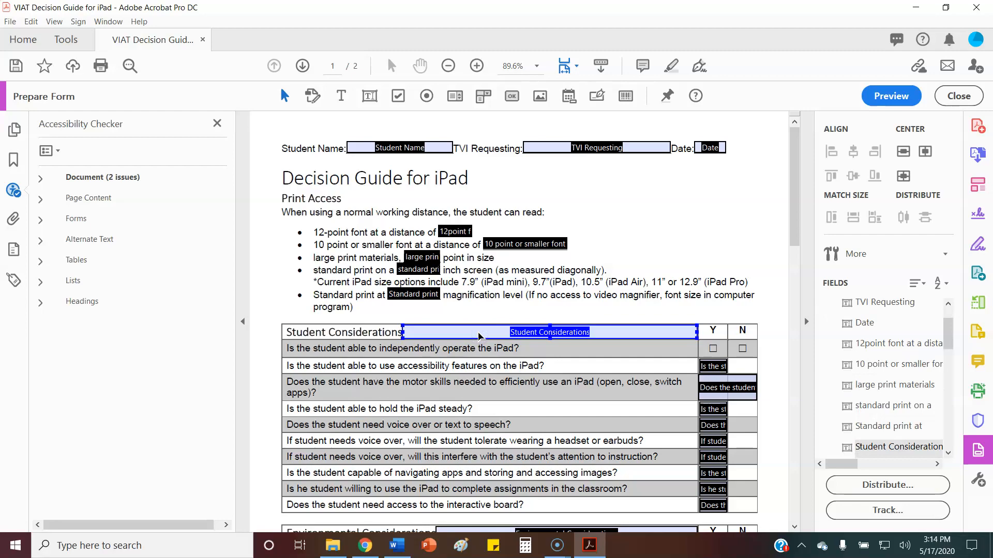
key("Delete")
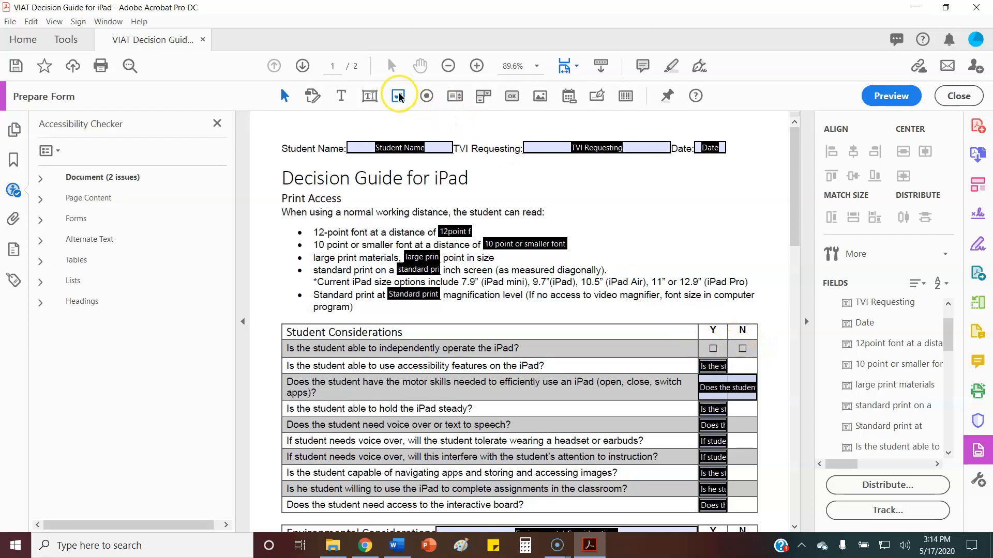
Delete the detected text fields in the Student Considerations Y column, from the accessibility features question through the voice over interference question.
left_click(706, 367)
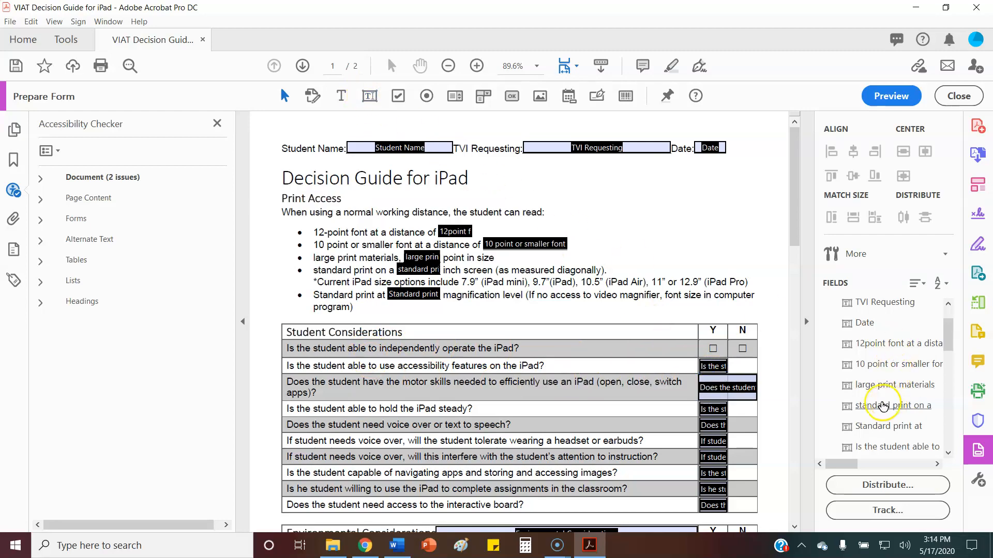
left_click(712, 367)
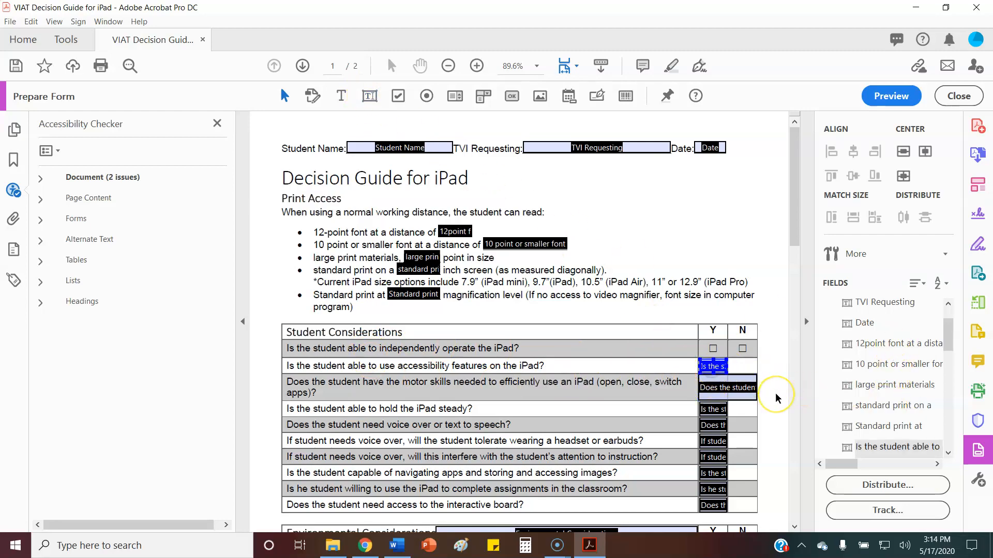
key("Delete")
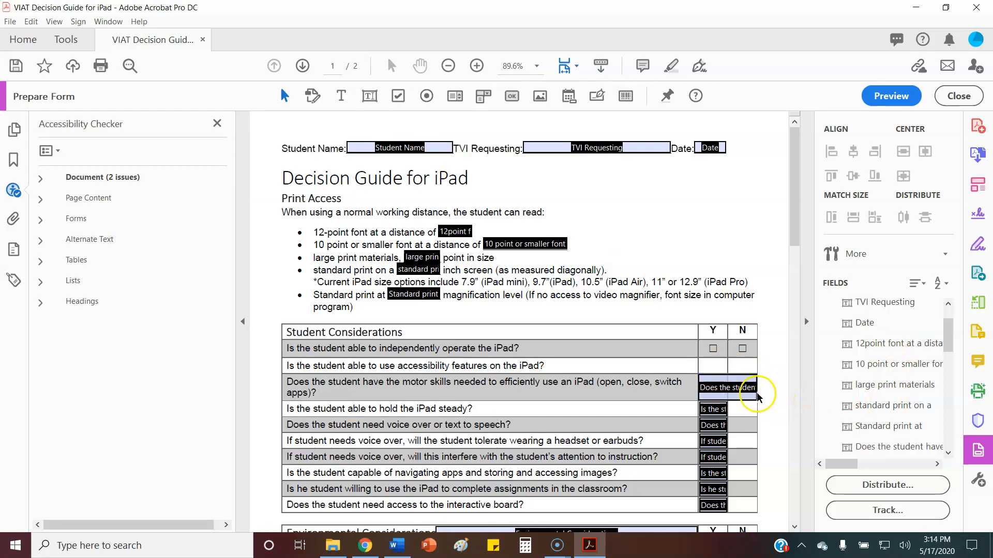
left_click(722, 397)
key("Delete")
left_click(713, 409)
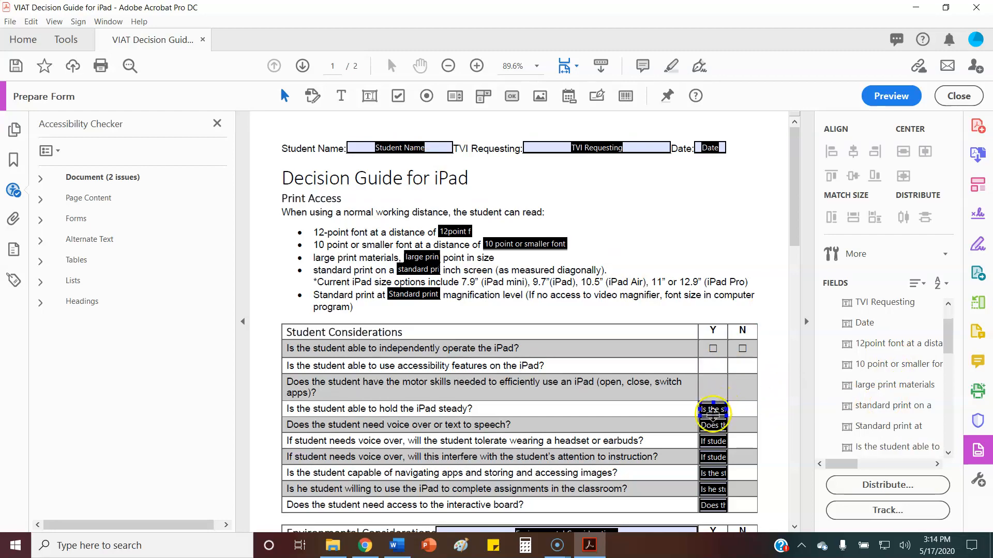
key("Delete")
left_click(717, 427)
key("Delete")
left_click(716, 441)
key("Delete")
key("Delete")
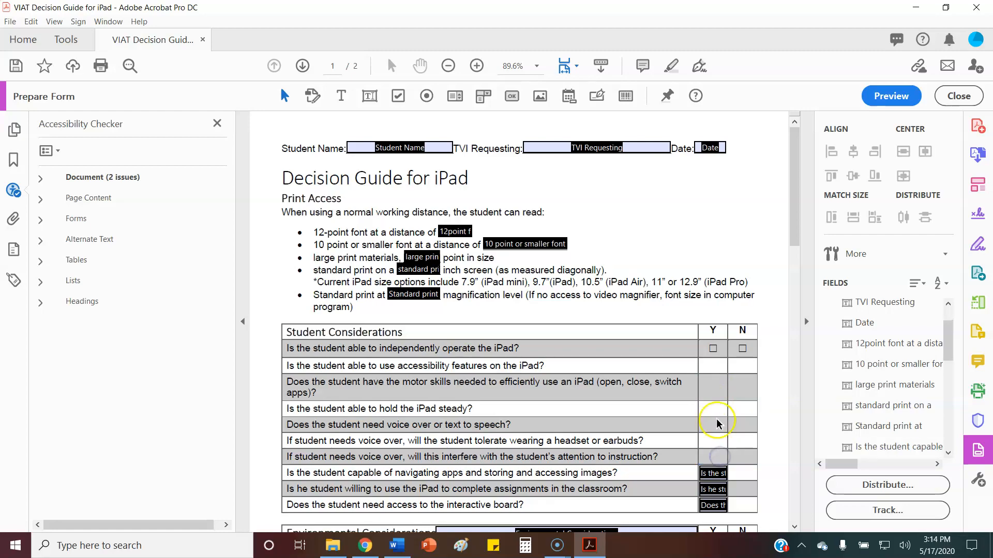
Add a check box field in the Y cell of the question about using accessibility features on the iPad.
left_click(397, 96)
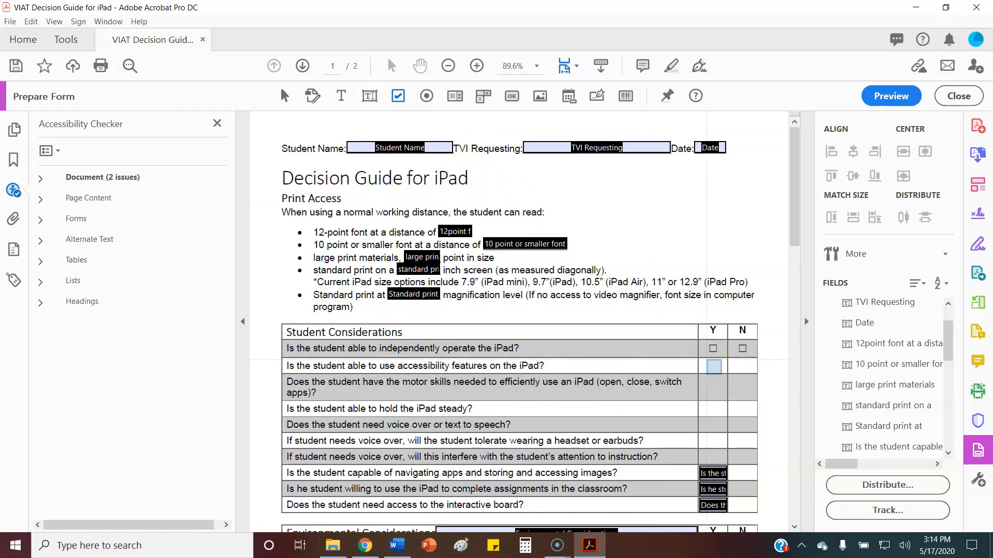
left_click(714, 366)
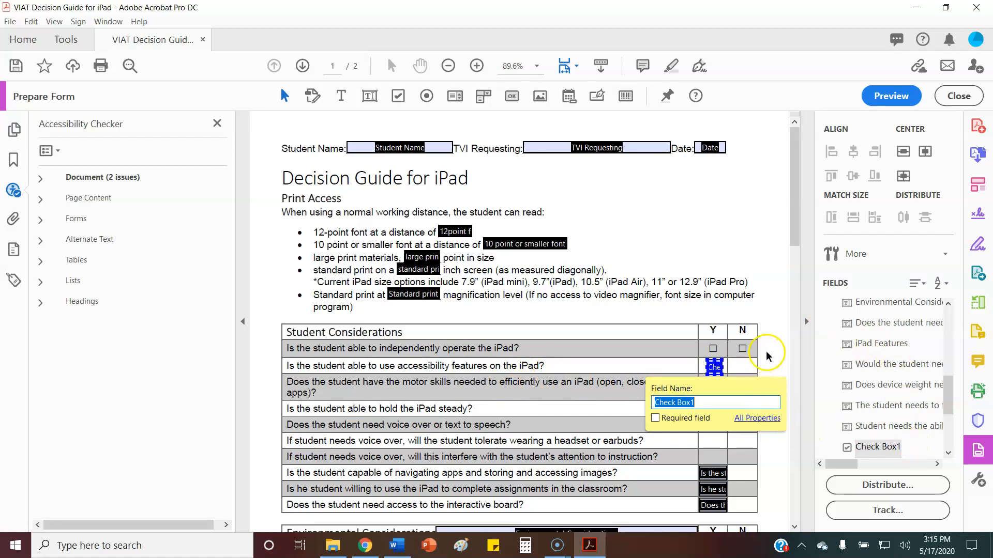
left_click(772, 329)
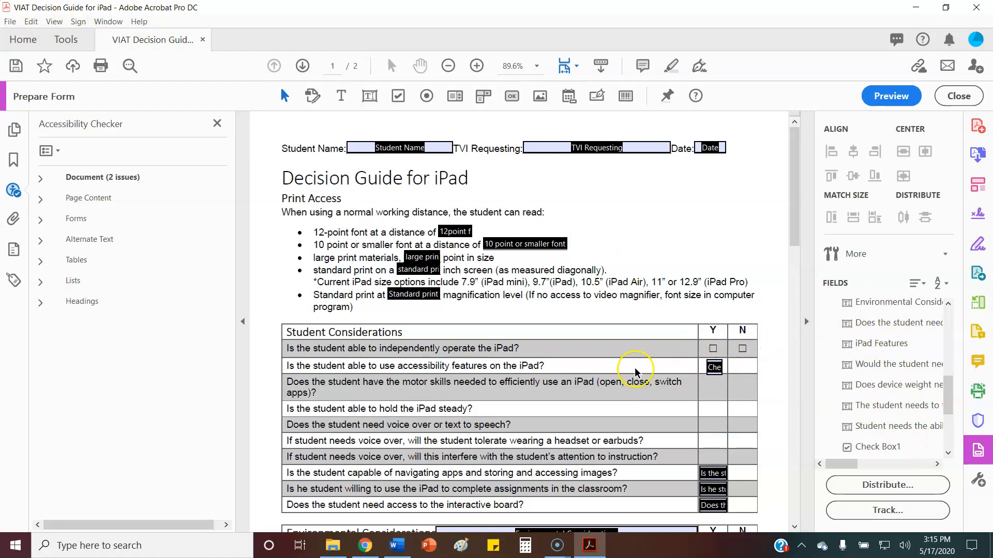
scroll(611, 369, "down", 2)
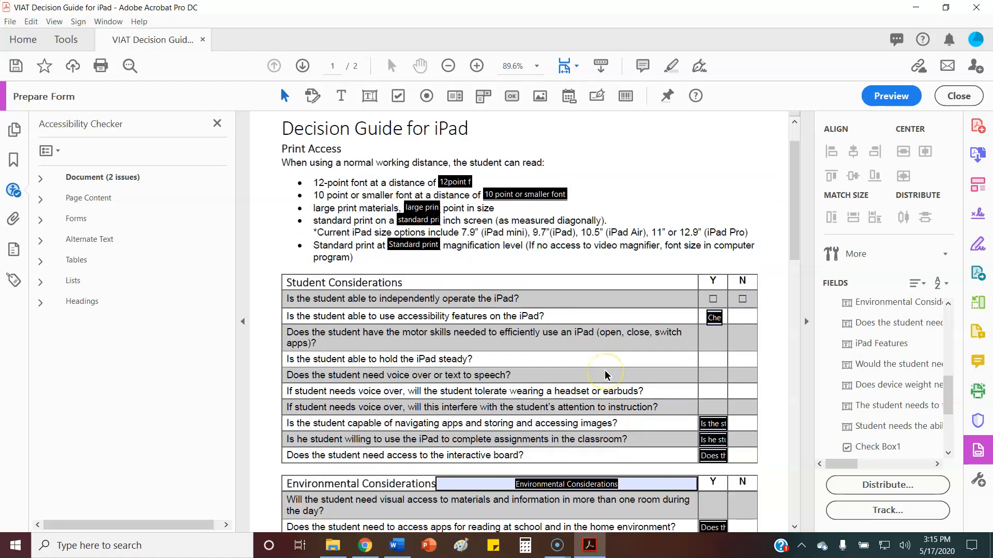
scroll(519, 206, "up", 2)
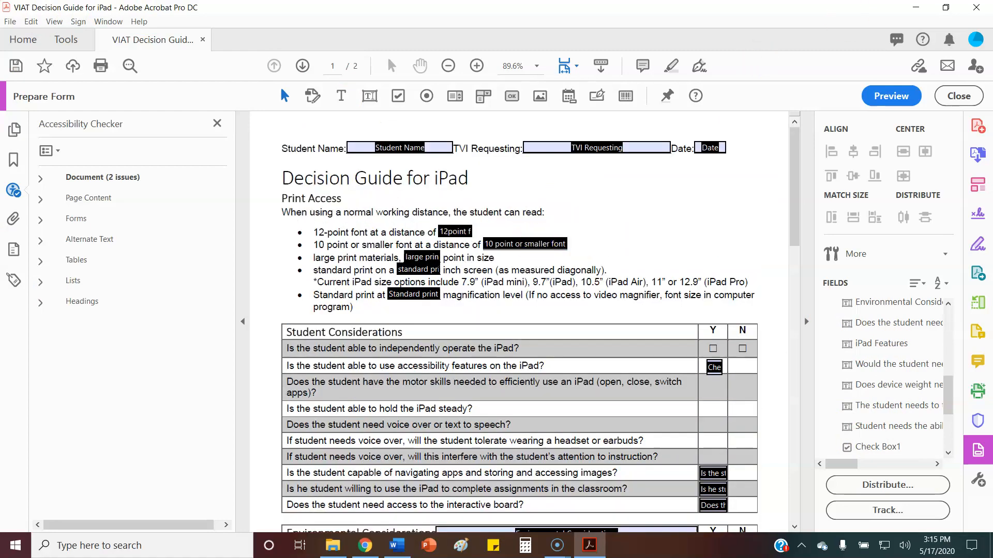
Close the PDF without saving its changes and open revised iPad Decision Guide.docx from the Accessiblity folder in Word.
left_click(977, 7)
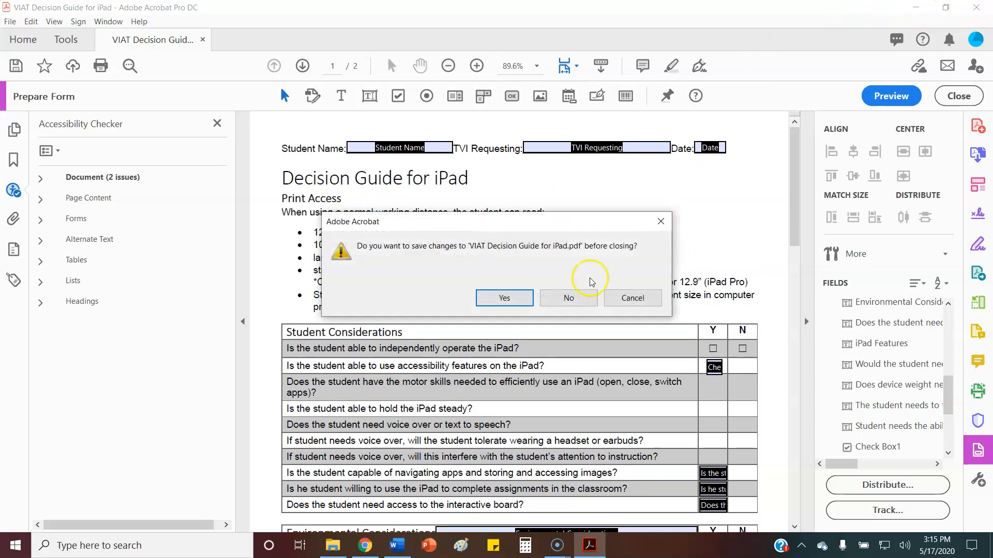
left_click(568, 298)
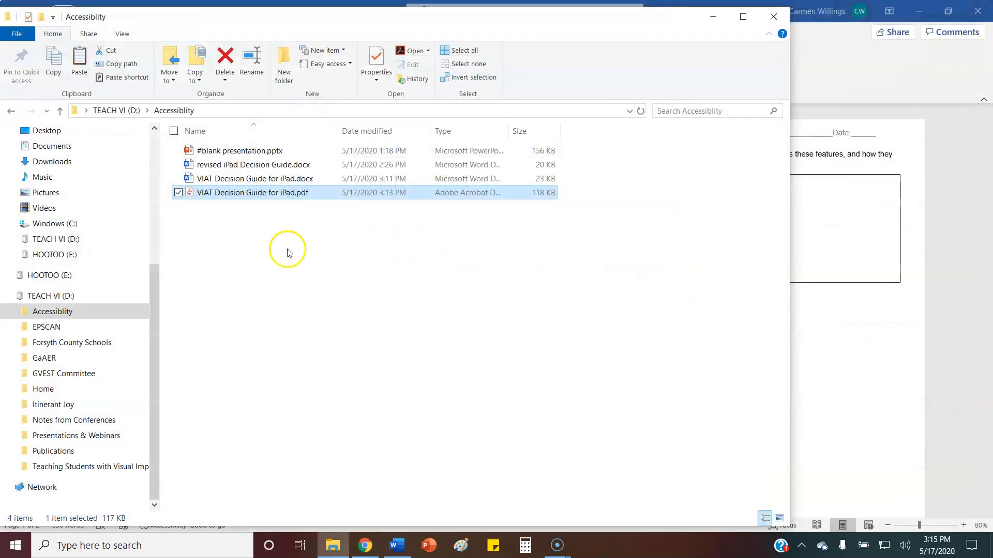
double_click(228, 166)
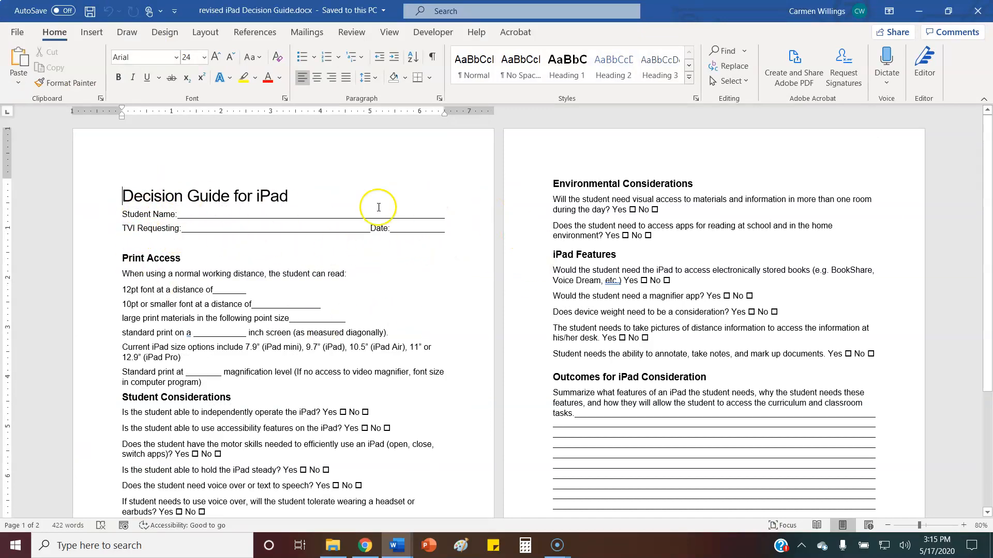
Remove the blank line above the Print Access heading and set the heading's spacing before to 18 pt.
left_click(168, 241)
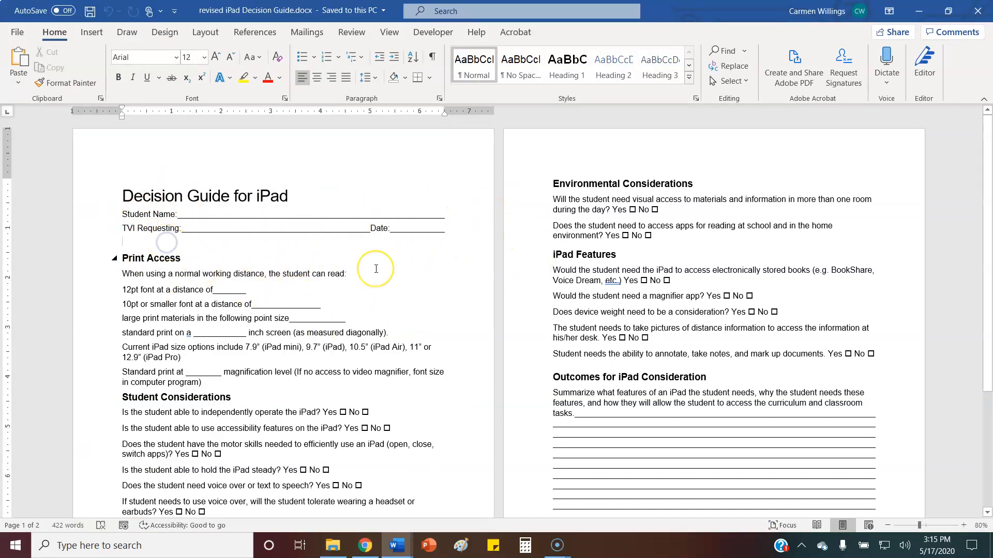
key("Delete")
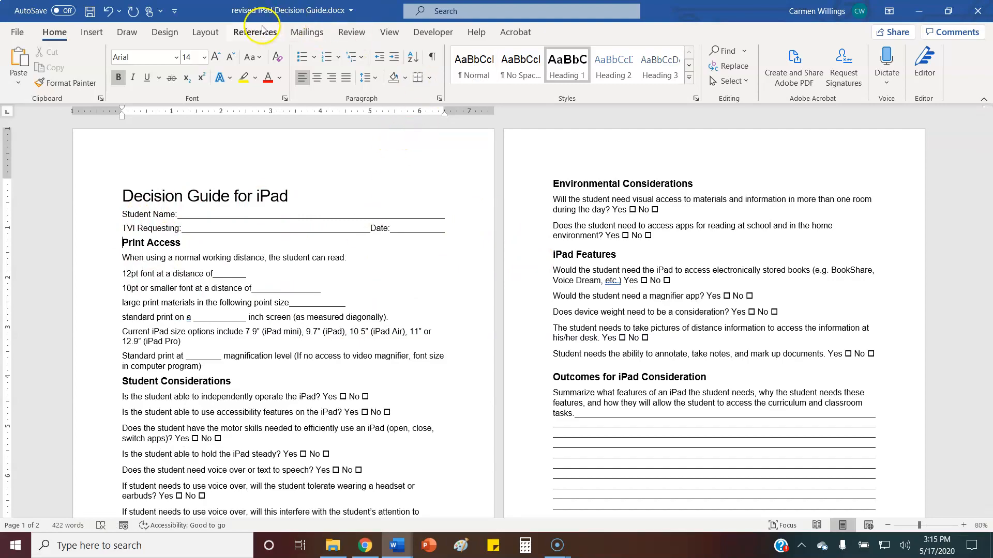
left_click(205, 32)
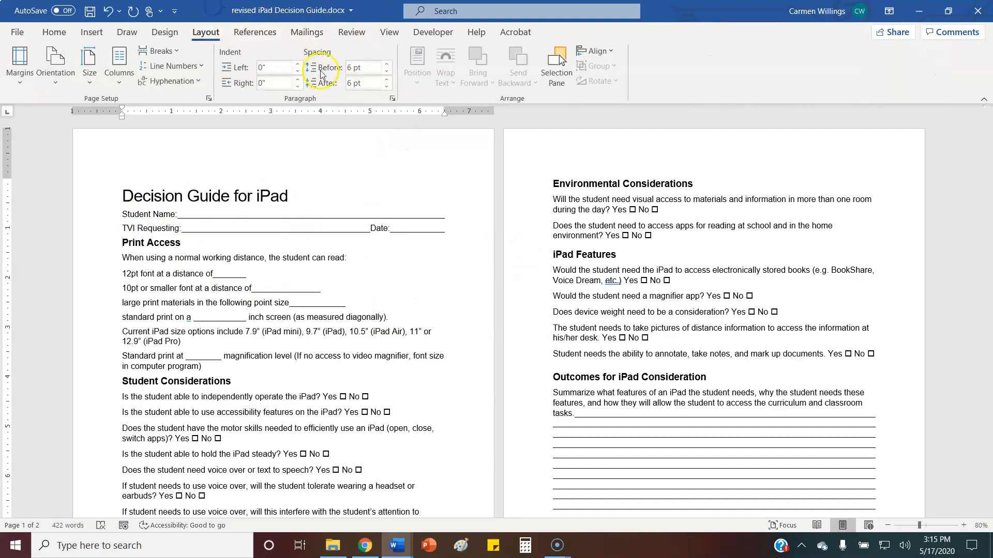
left_click(386, 64)
left_click(386, 64)
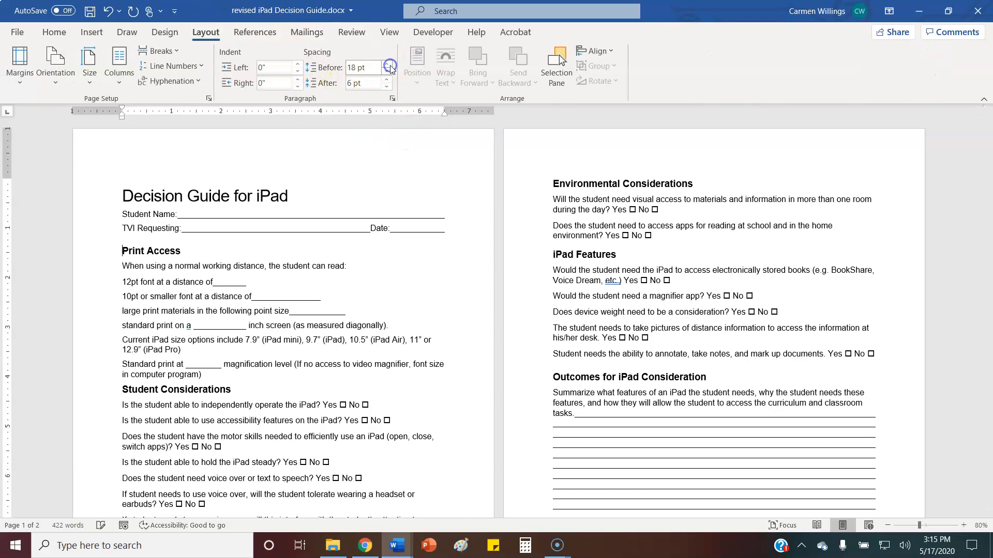
Examine the styles of the Print Access heading and the title, and review the Yes/No check boxes throughout the document.
scroll(336, 313, "down", 1)
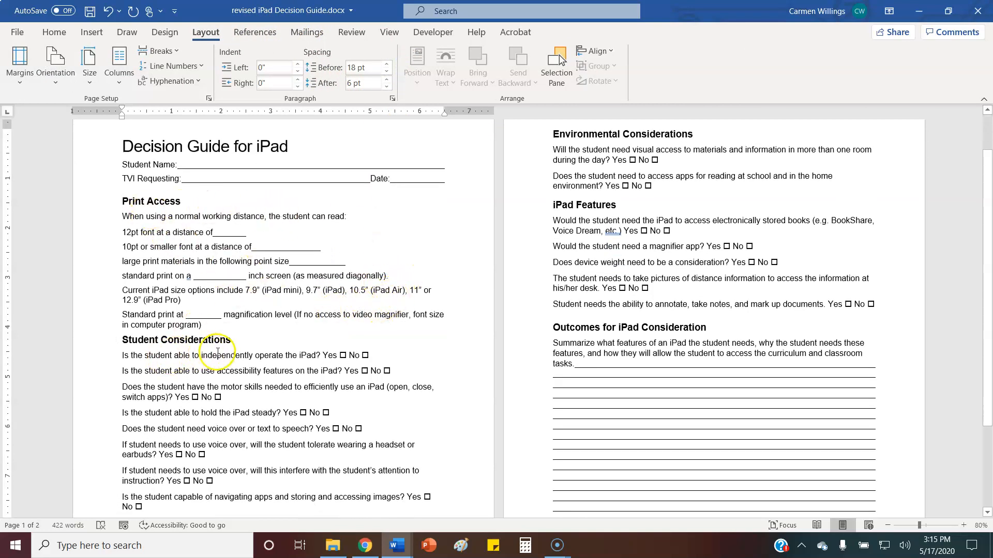
scroll(209, 354, "down", 1)
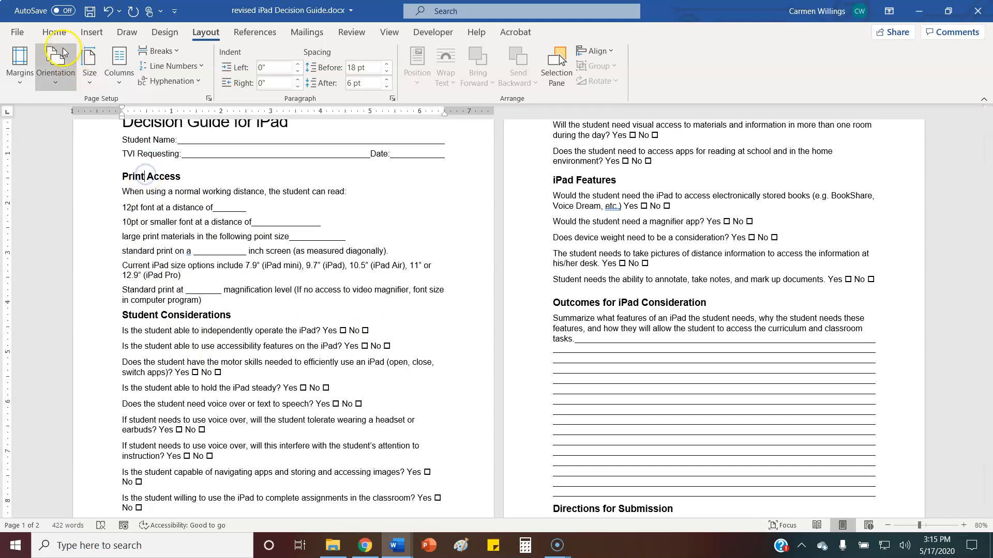
left_click(54, 32)
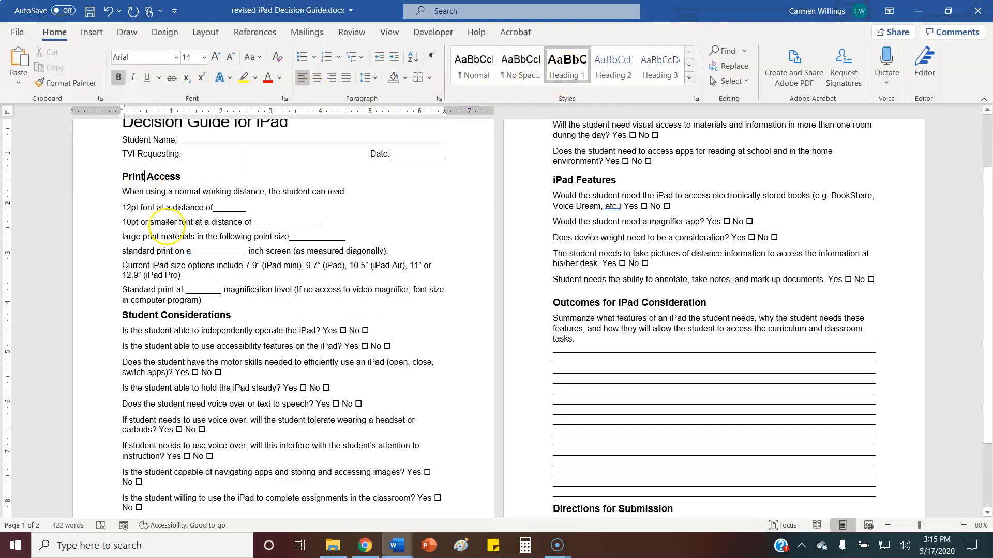
left_click(214, 124)
scroll(165, 357, "down", 3)
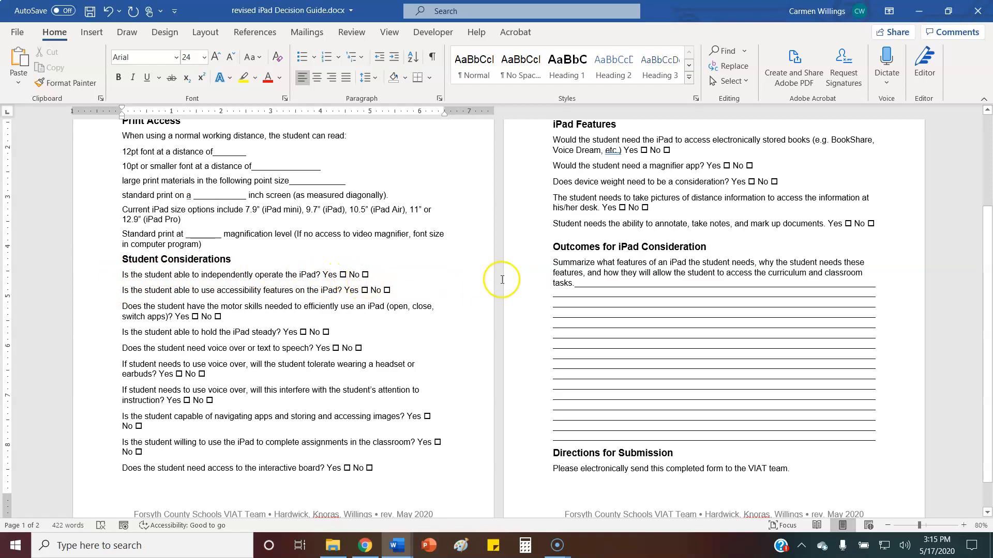
scroll(413, 280, "up", 5)
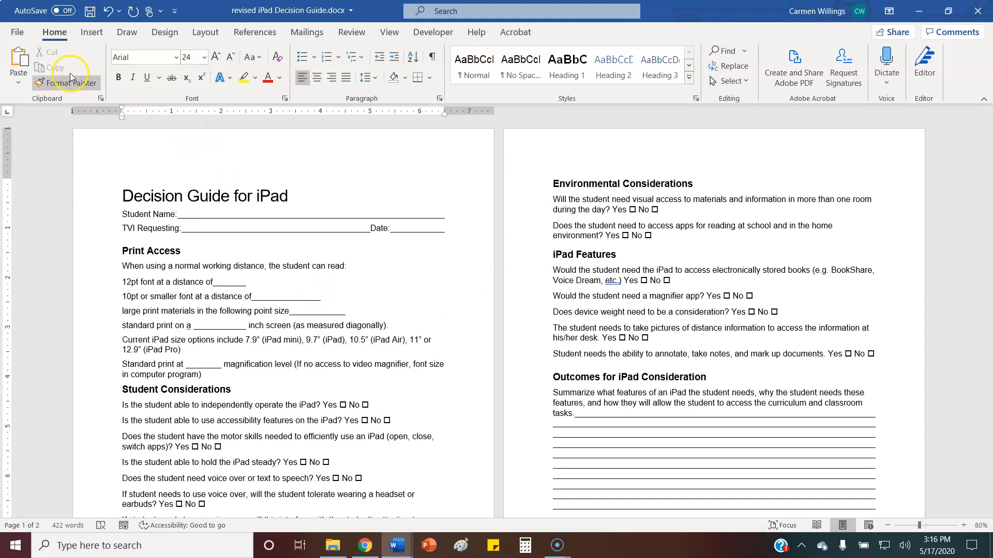
Save the document and export it as revised iPad Decision Guide.pdf in the Accessiblity folder, keeping document structure tags for accessibility enabled.
left_click(90, 11)
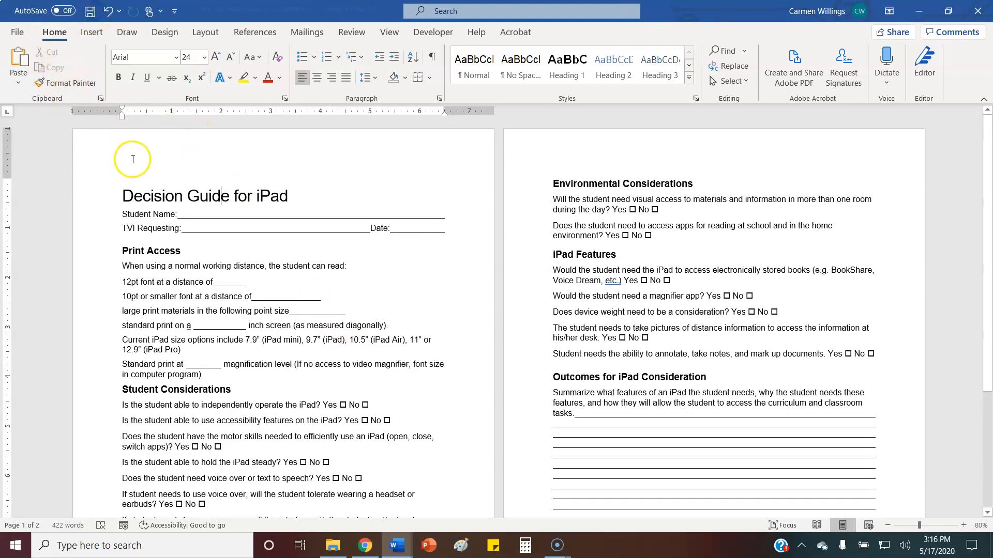
left_click(16, 32)
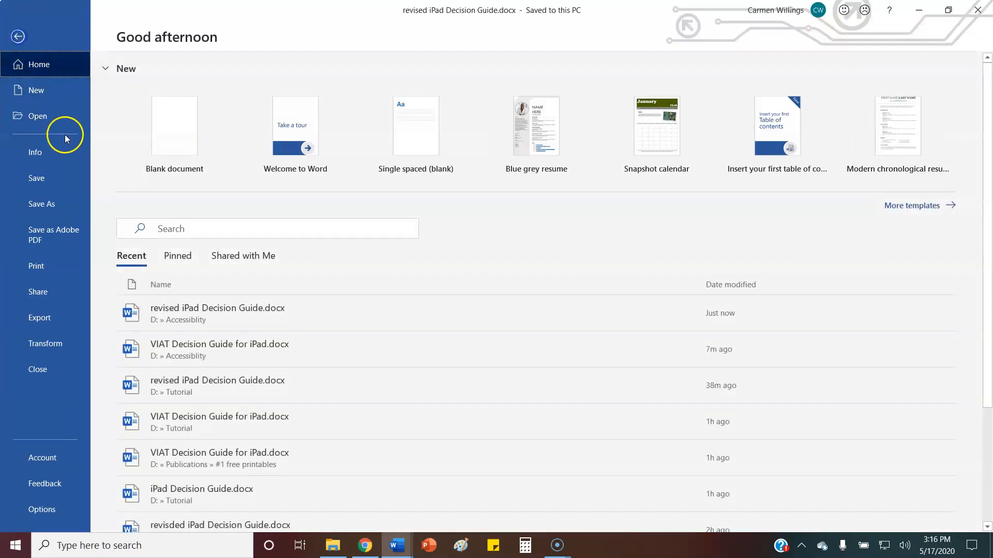
left_click(23, 206)
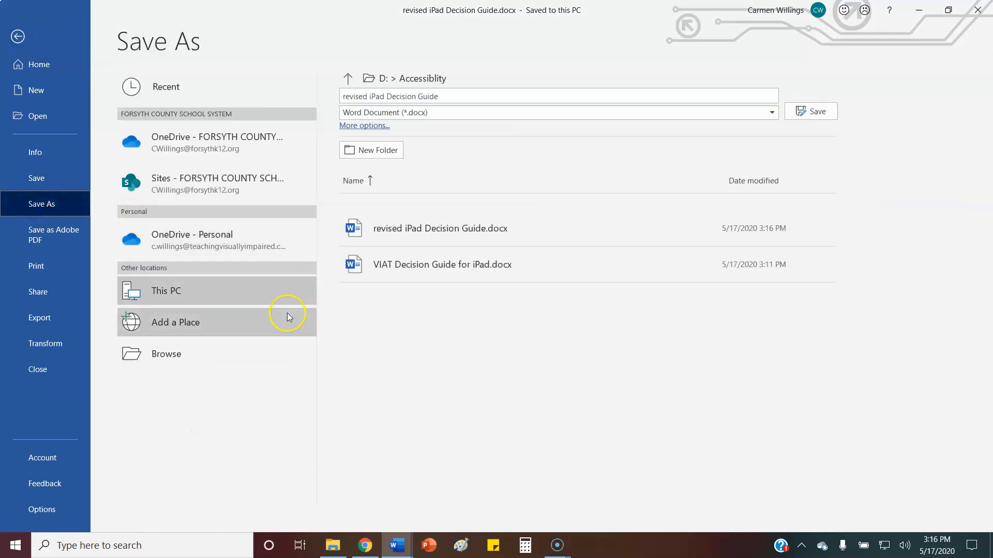
left_click(221, 349)
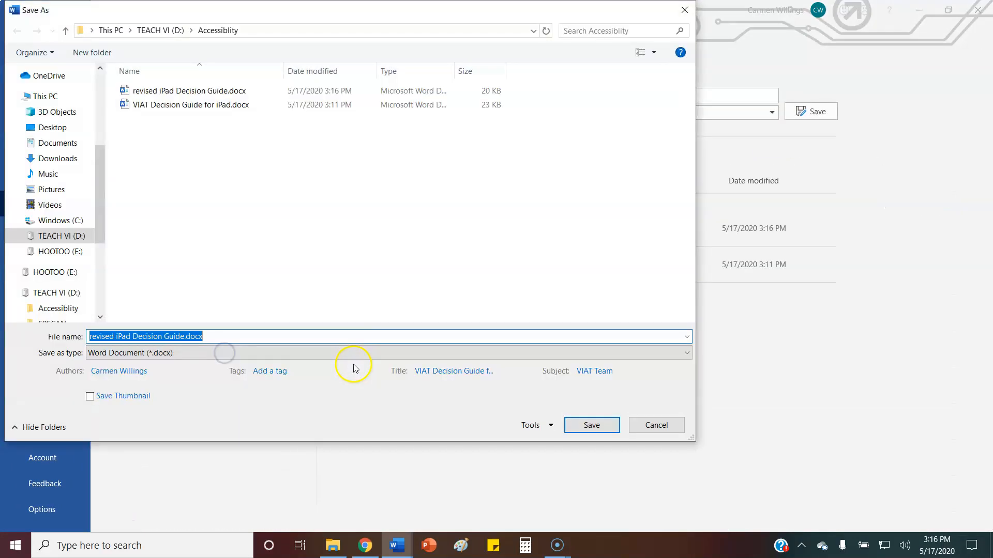
left_click(155, 353)
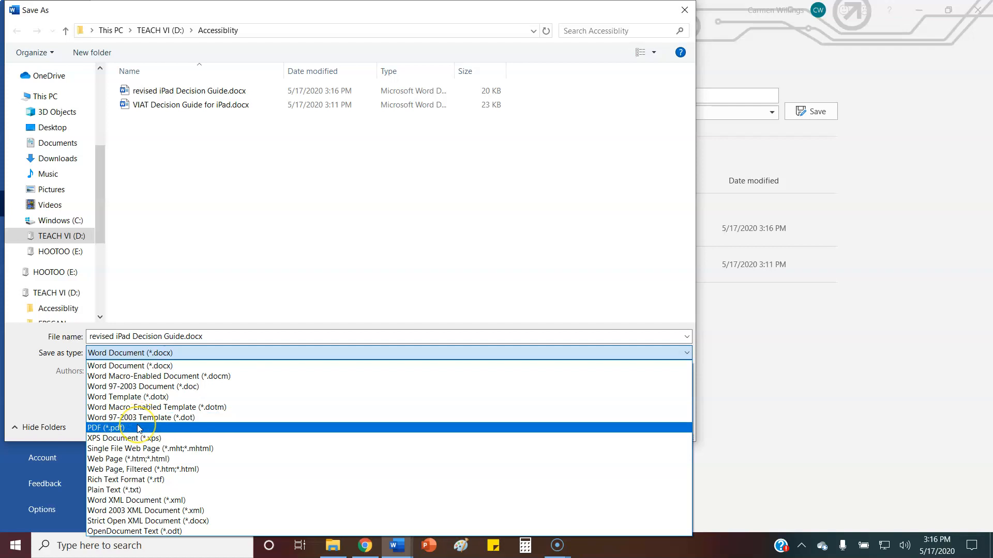
left_click(138, 428)
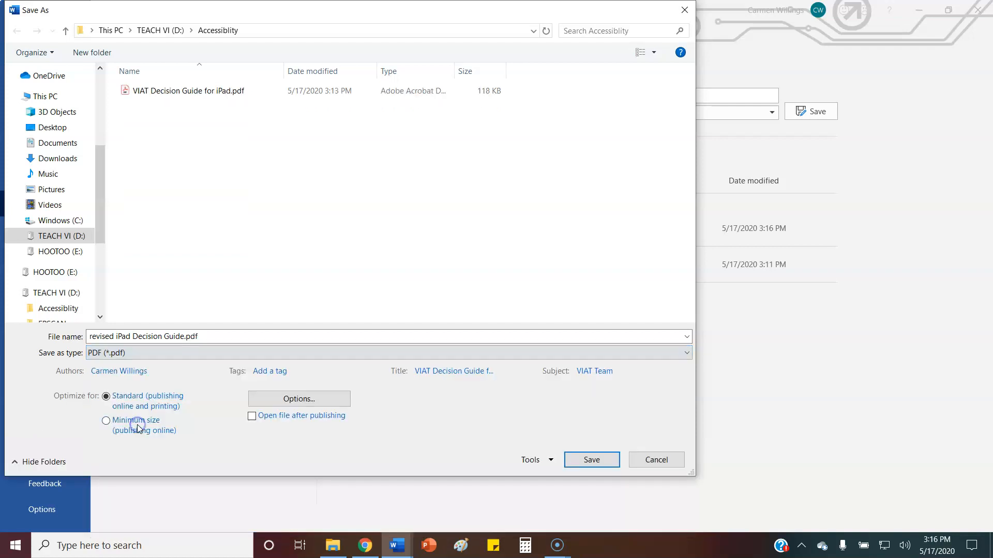
left_click(298, 399)
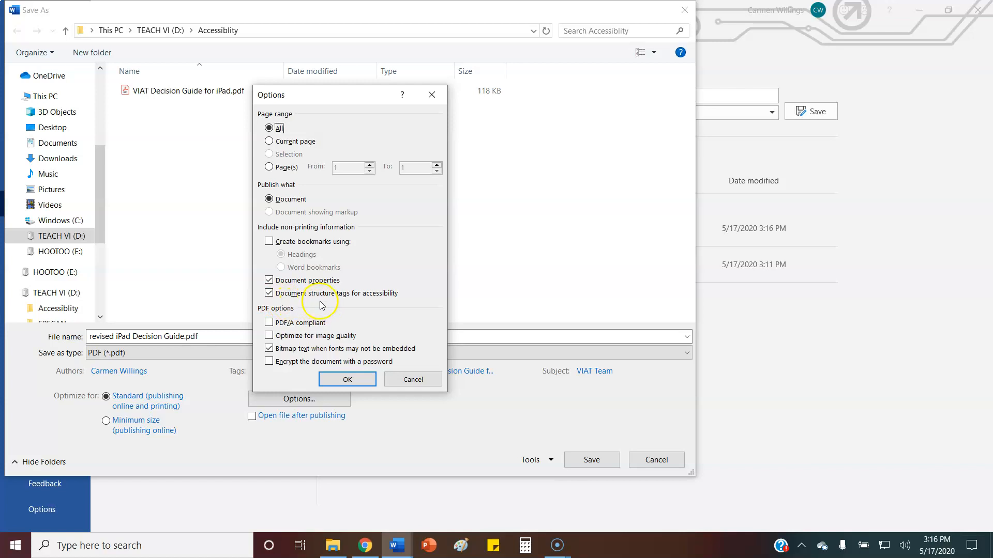
left_click(347, 380)
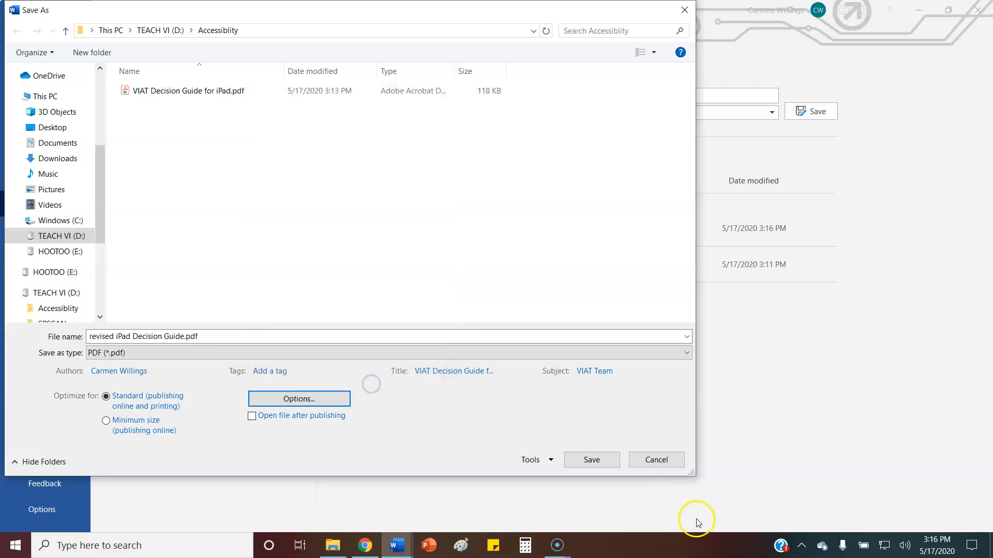
left_click(600, 461)
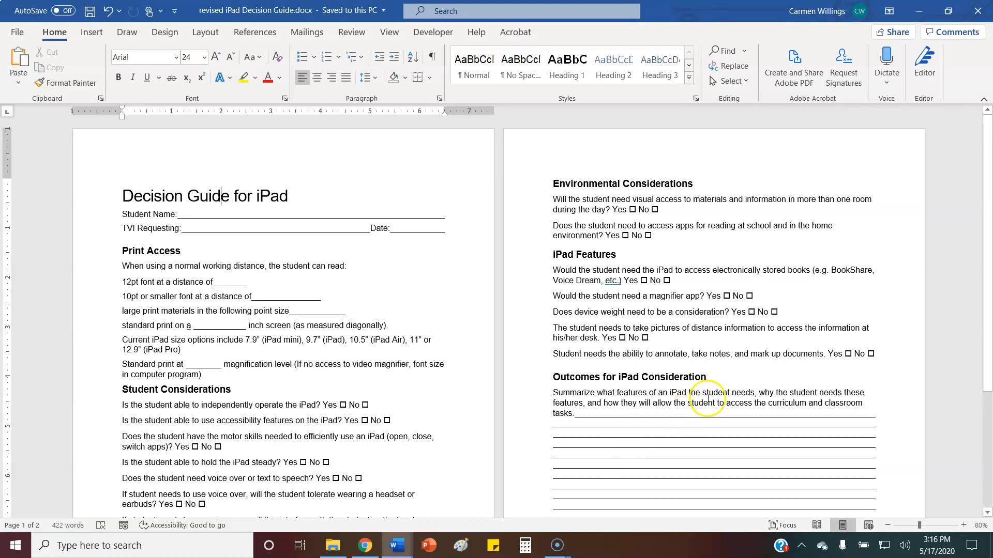
Open revised iPad Decision Guide.pdf from the Accessiblity folder in Adobe Acrobat.
left_click(333, 546)
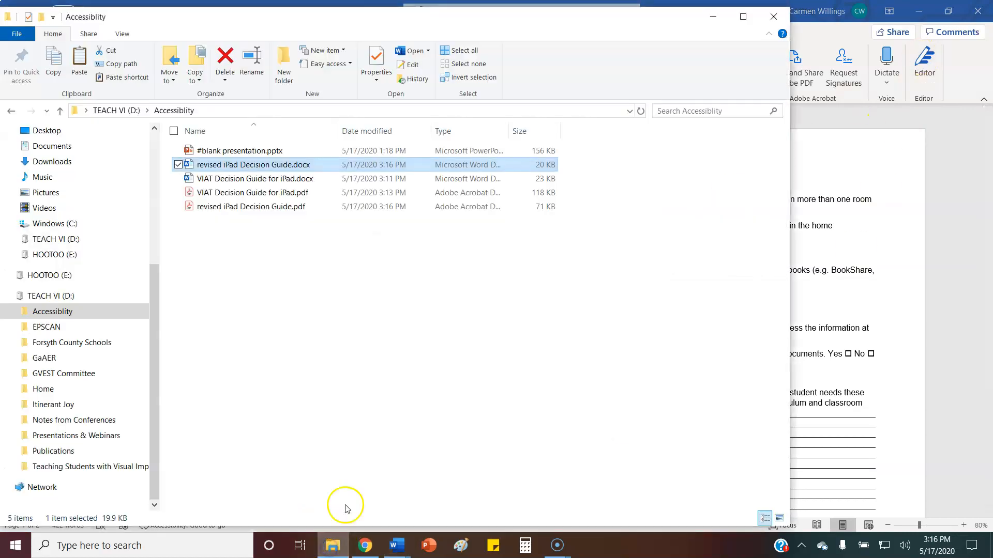
left_click(222, 207)
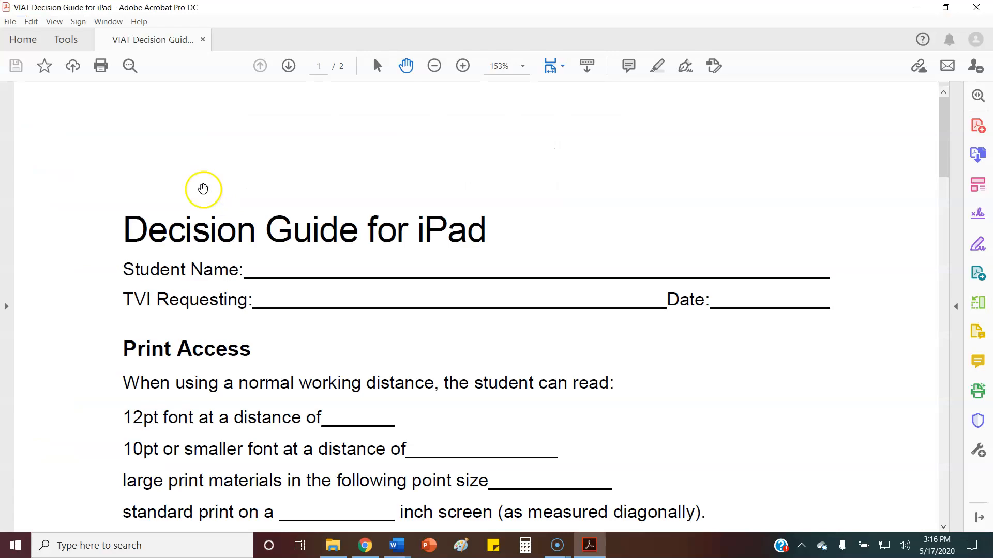
Run a full accessibility check on all pages of the document and review the results in the Document category.
left_click(66, 41)
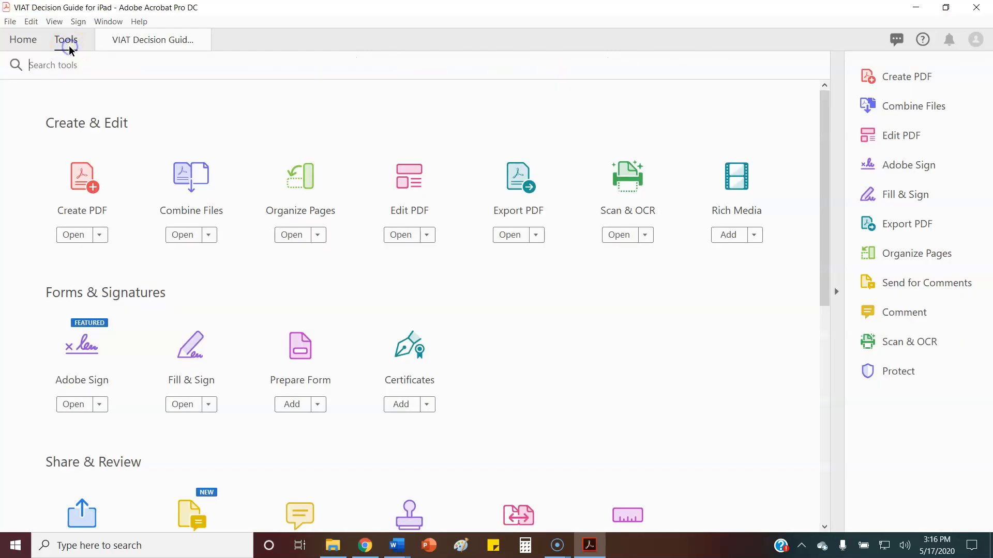
scroll(535, 336, "down", 3)
scroll(536, 352, "down", 3)
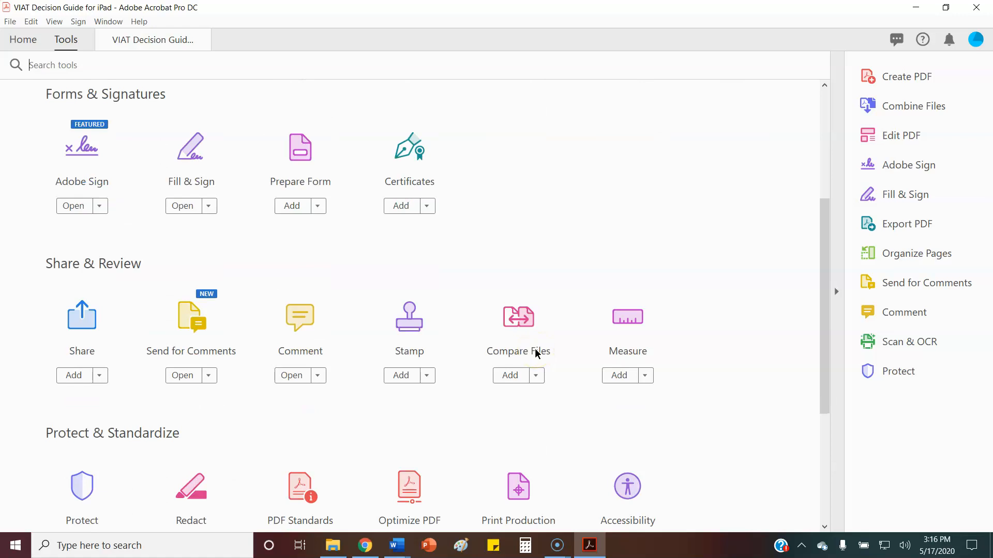
left_click(630, 425)
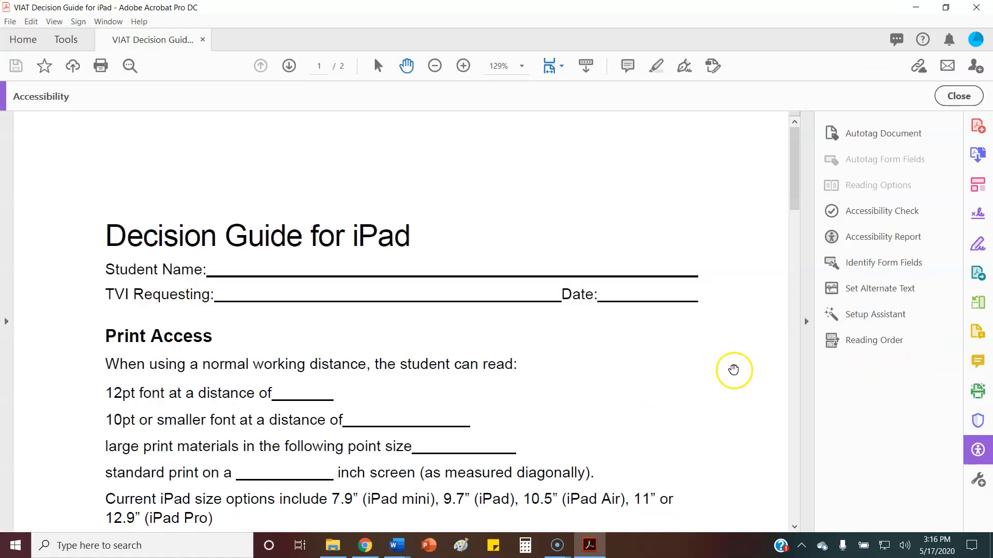
left_click(853, 212)
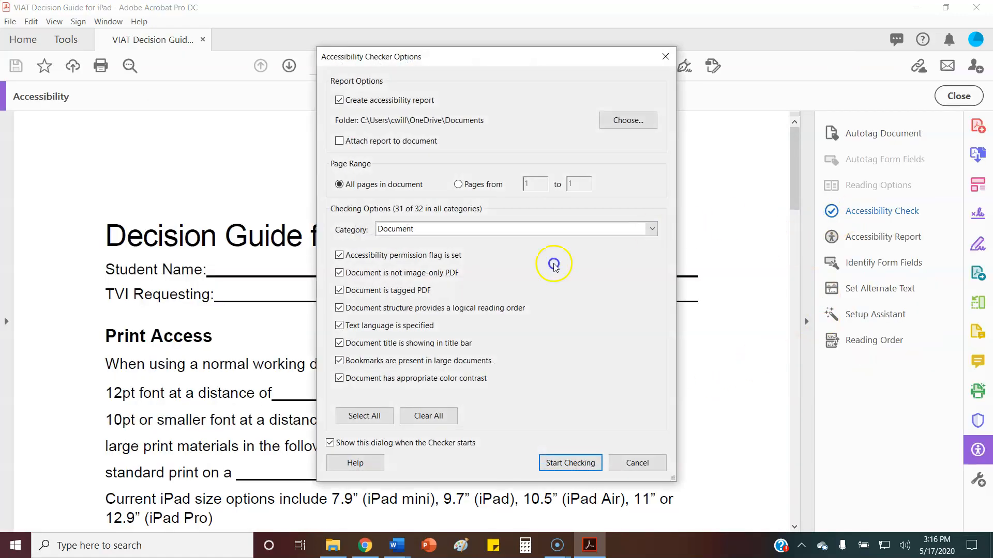
left_click(591, 463)
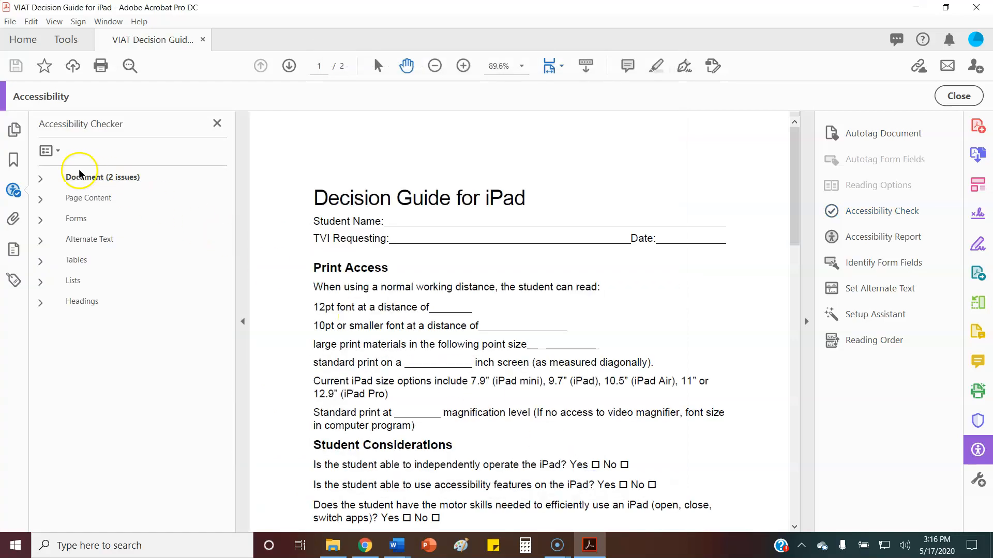
left_click(38, 180)
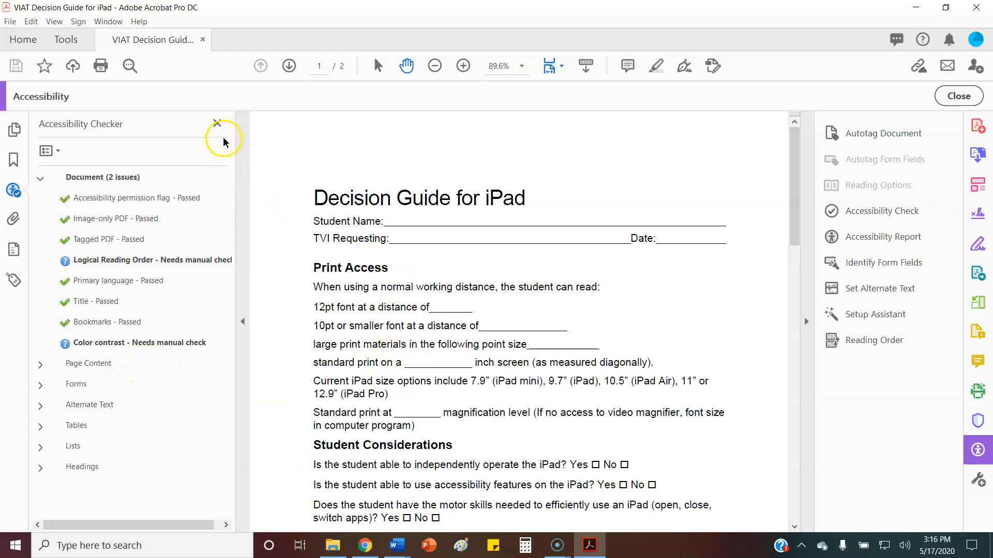
left_click(218, 125)
Prepare the document as a form with automatically detected fields, and review the 12pt font distance field and the field list.
left_click(66, 39)
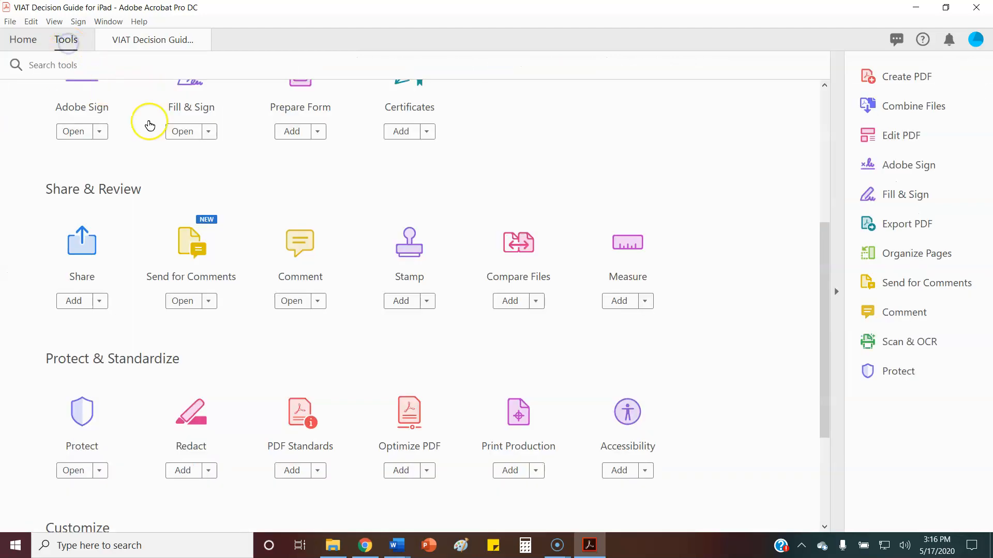
scroll(343, 295, "up", 3)
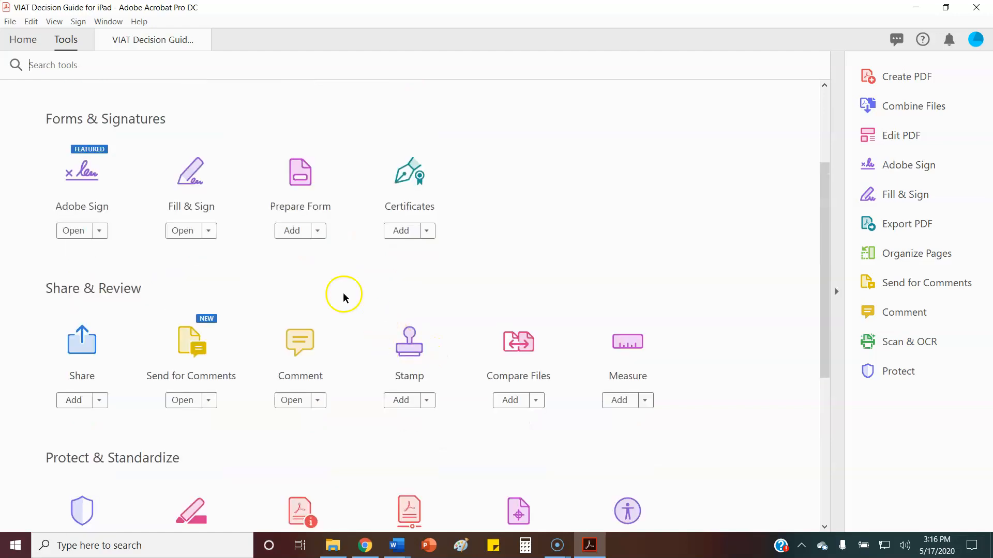
left_click(296, 215)
left_click(475, 409)
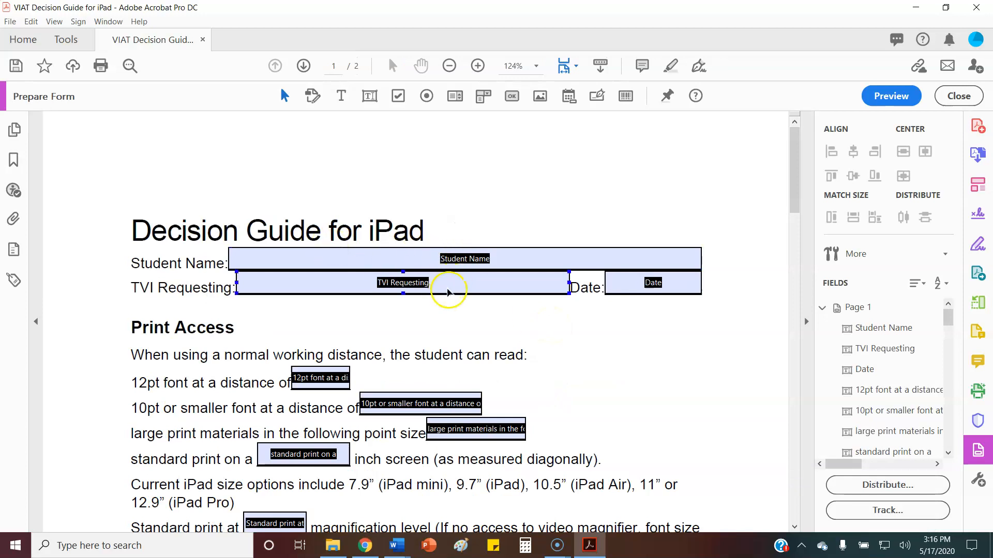
left_click(333, 386)
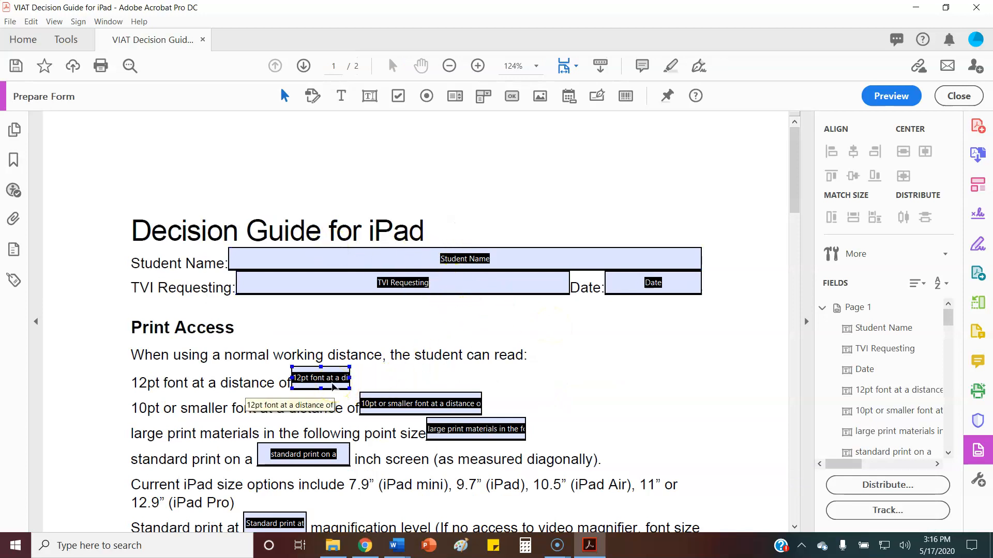
left_click(332, 387)
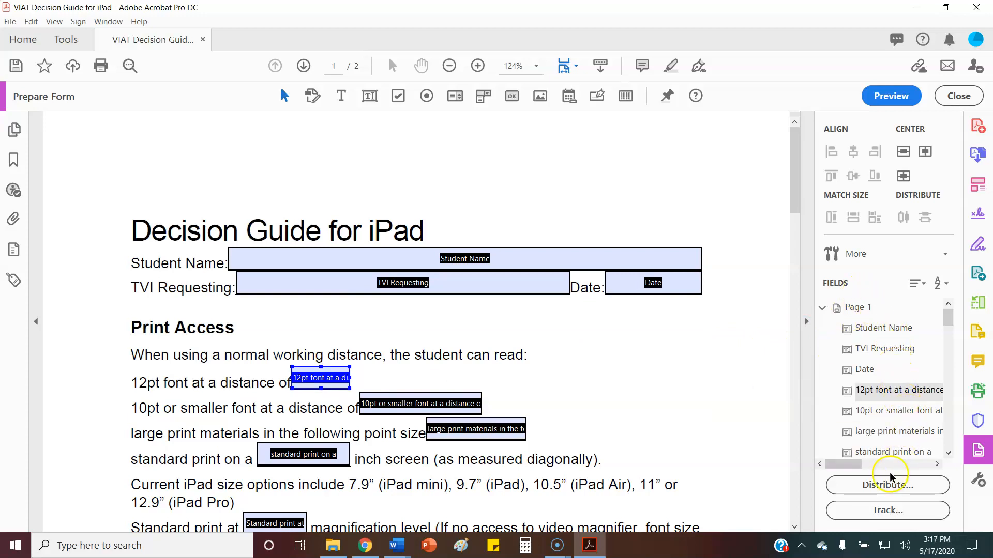
scroll(886, 420, "down", 1)
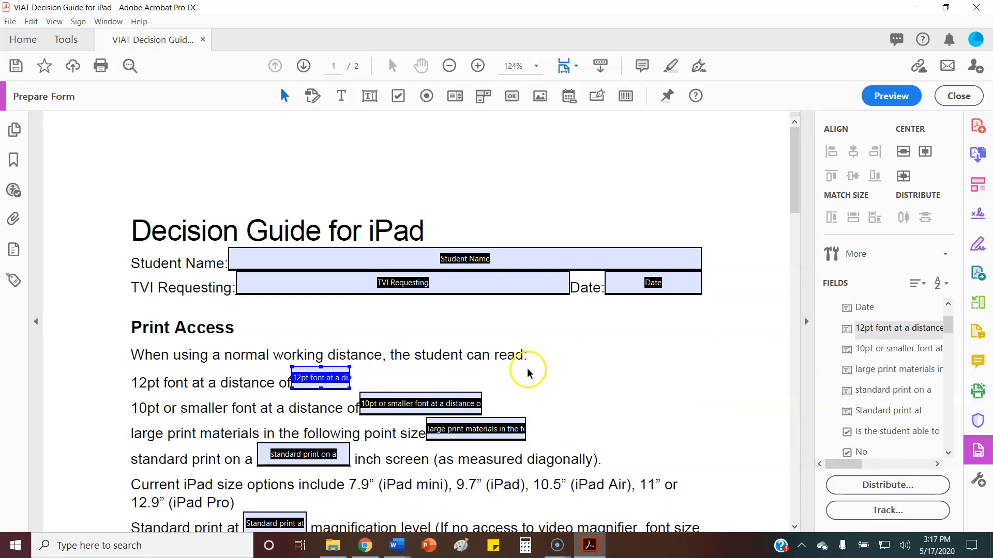
scroll(527, 372, "down", 1)
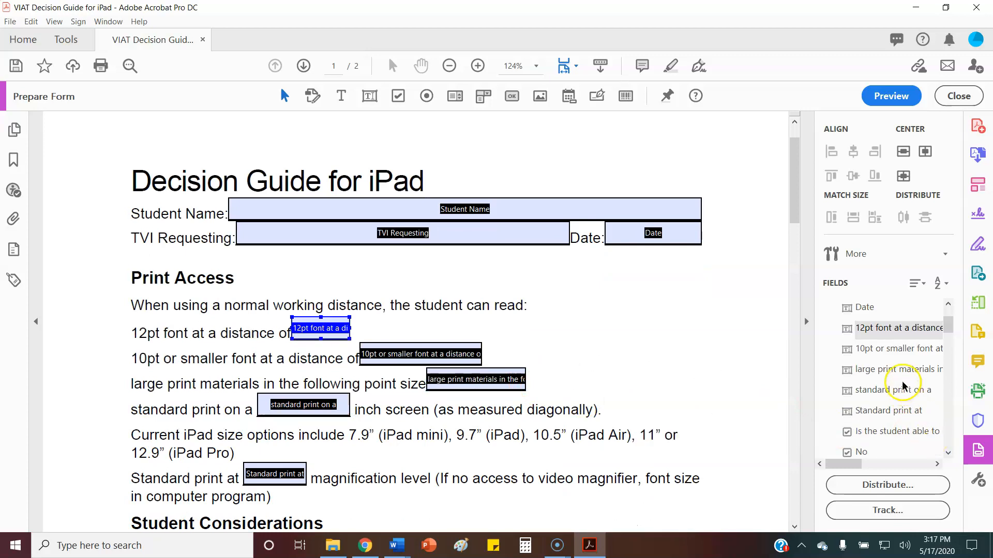
scroll(600, 336, "up", 1)
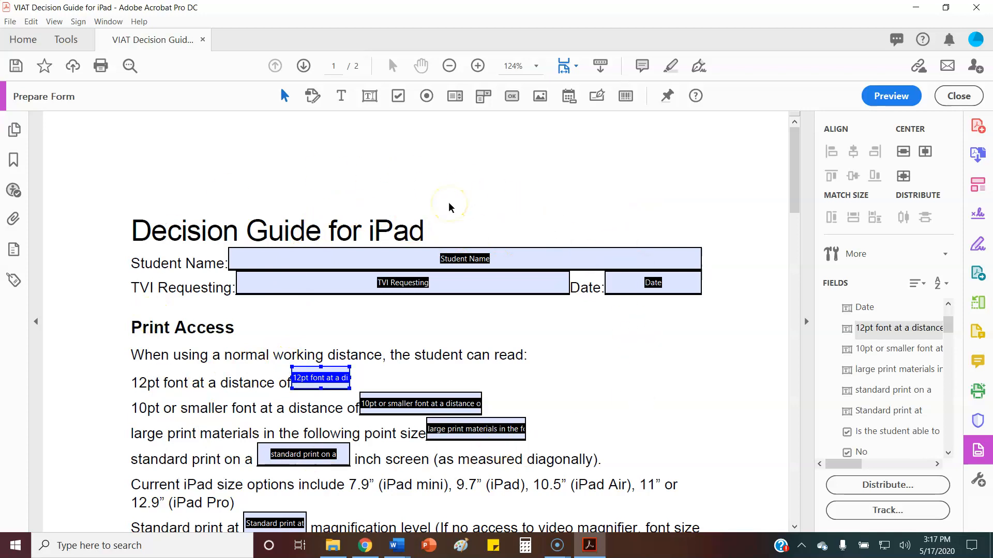
Check the accessibility of the document with its form fields and inspect the tagged form fields rule under Forms.
left_click(66, 40)
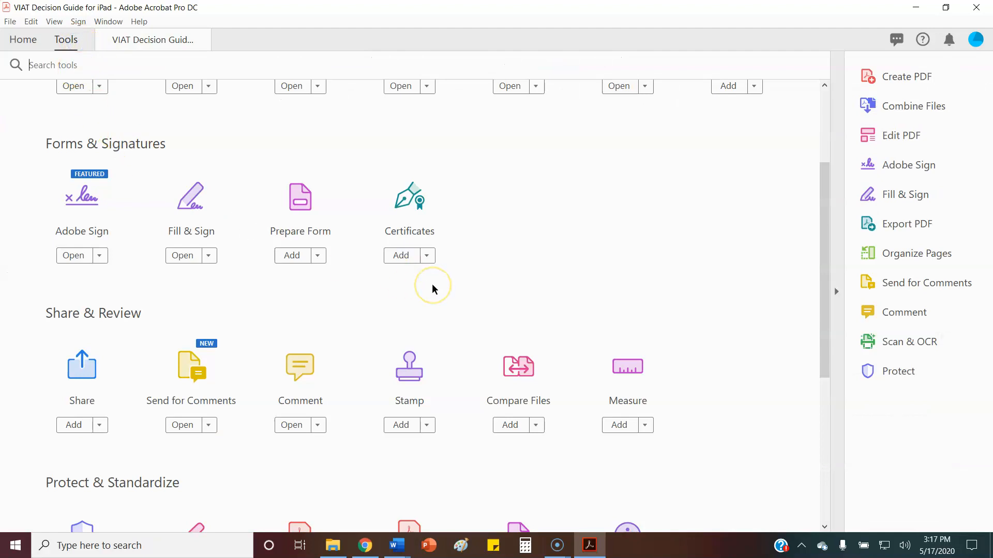
scroll(432, 288, "down", 3)
left_click(632, 414)
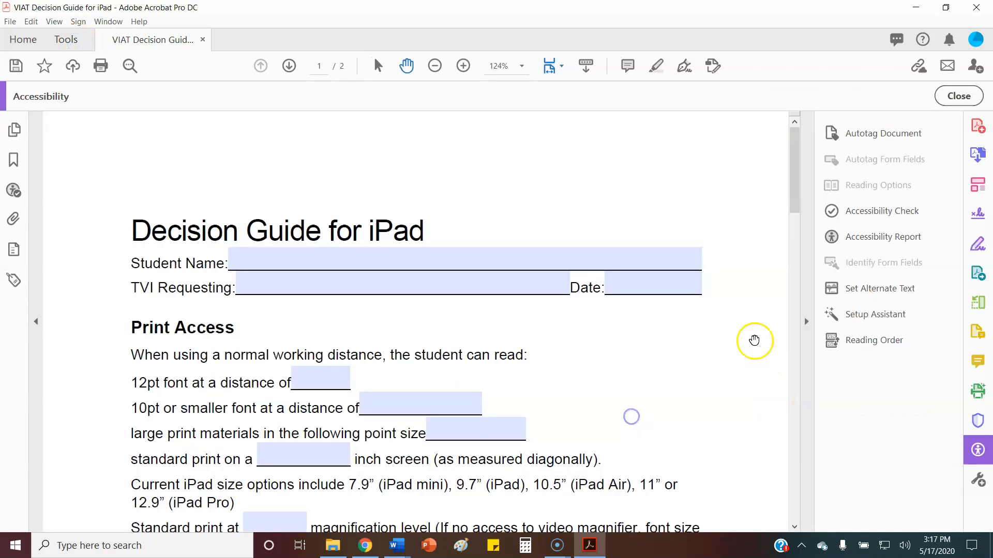
left_click(859, 223)
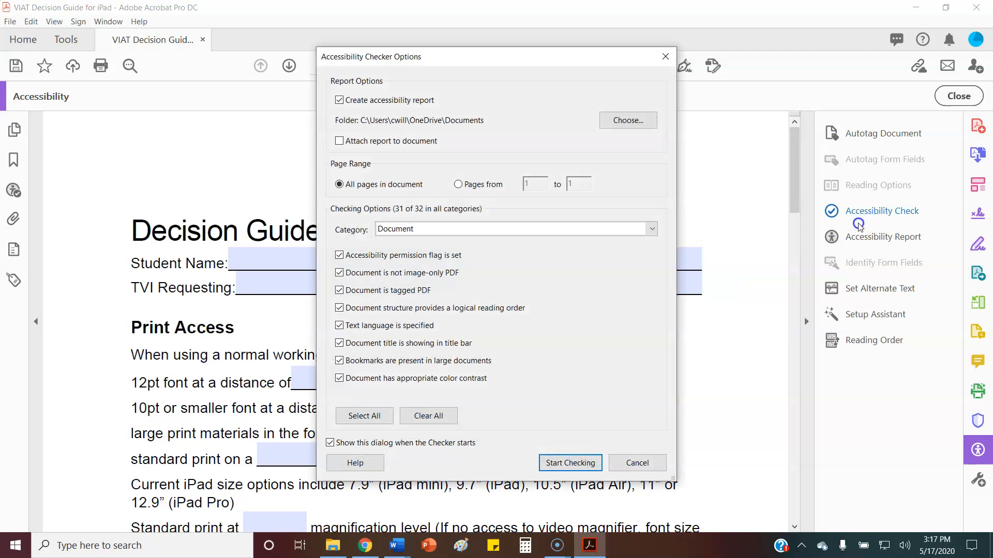
left_click(582, 463)
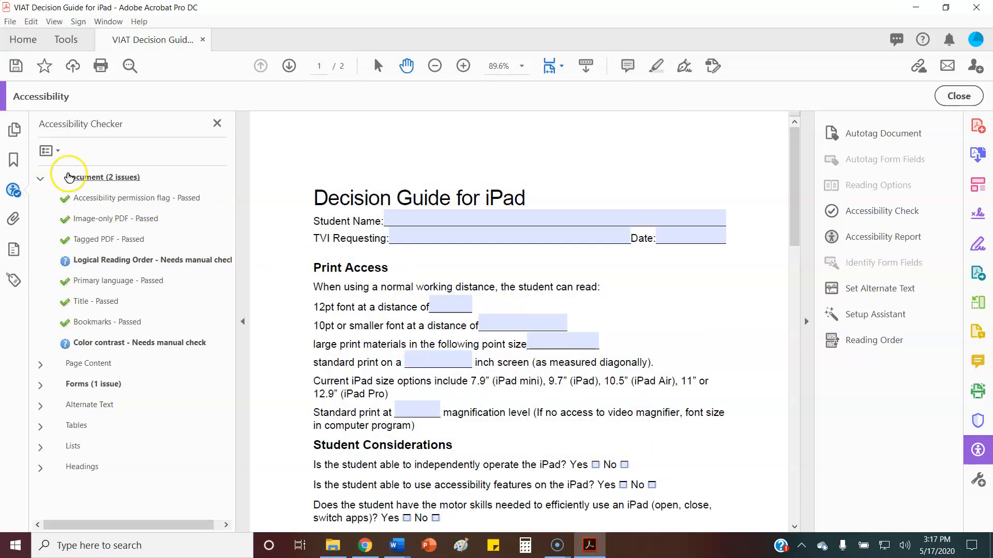
left_click(41, 179)
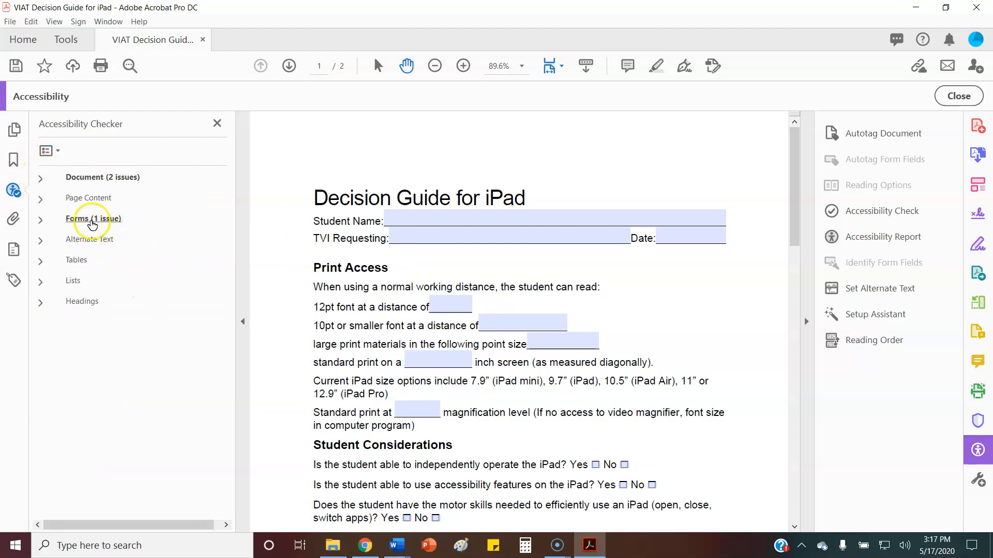
left_click(41, 221)
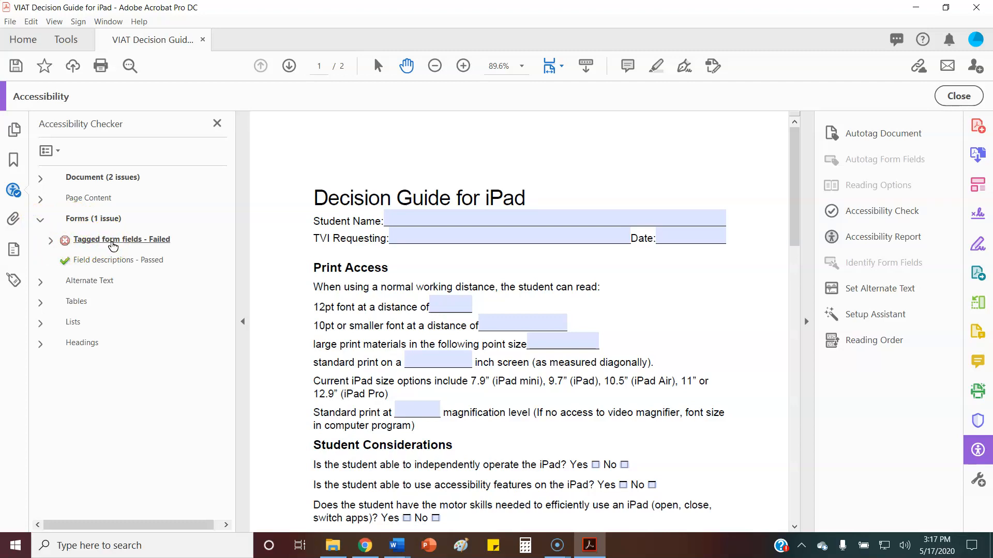
left_click(113, 243)
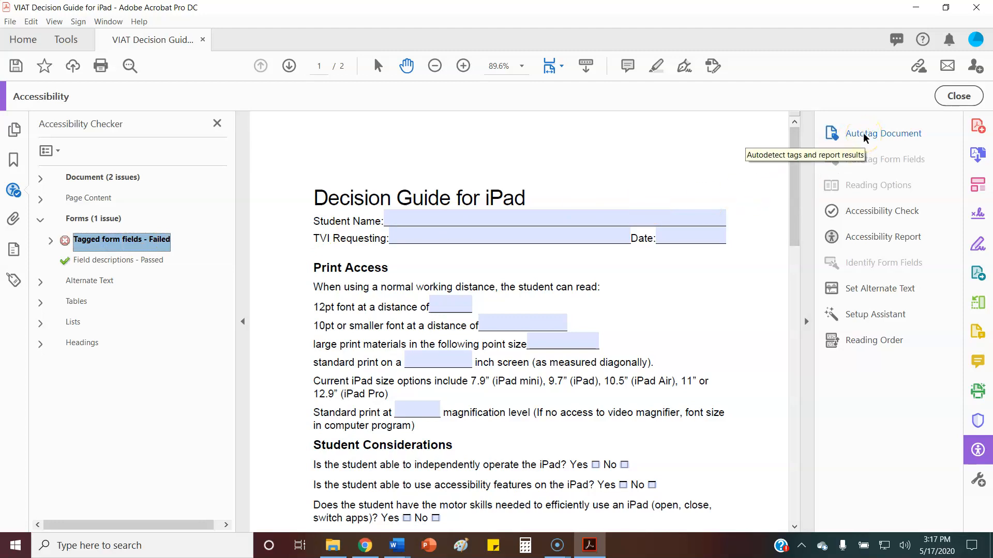
Autotag the document, agreeing to re-tag it, and close the recognition report.
left_click(900, 139)
left_click(900, 136)
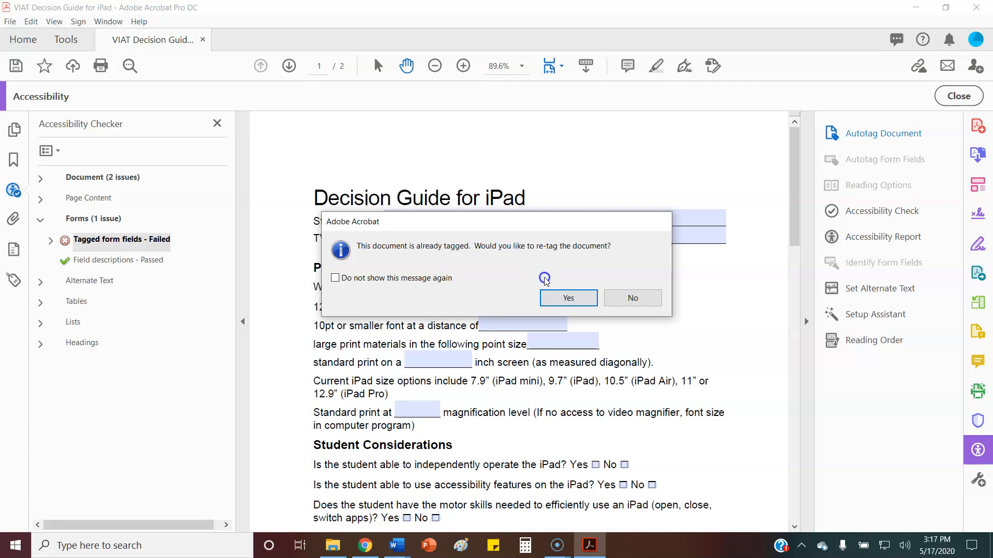
left_click(562, 299)
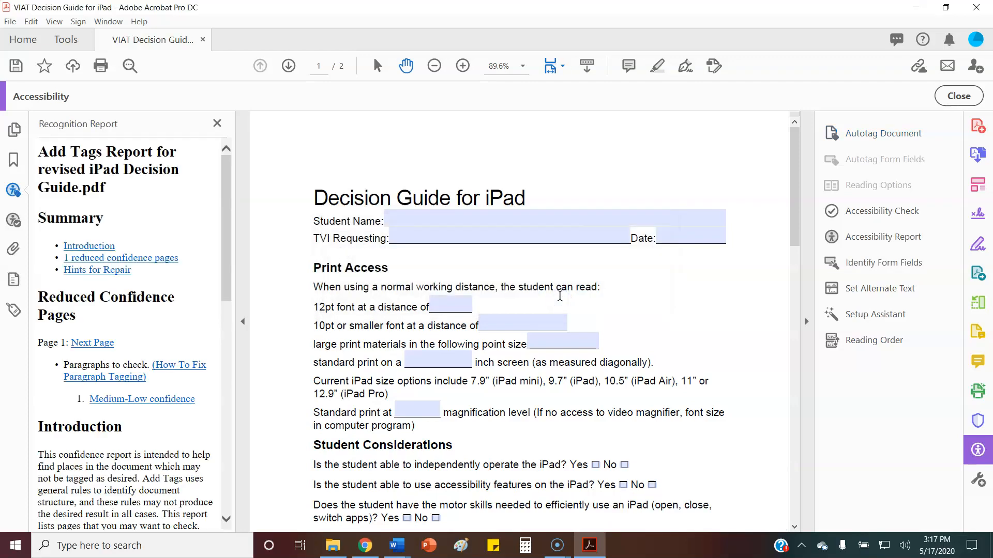
left_click(217, 123)
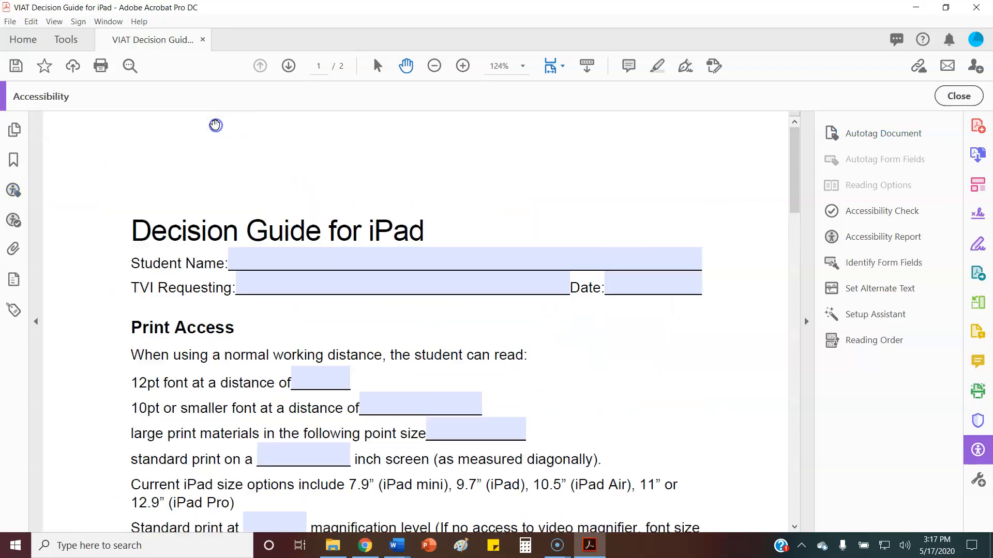
Repeat the accessibility check on the re-tagged document, review the Forms results and locate the element behind the heading nesting issue.
left_click(874, 212)
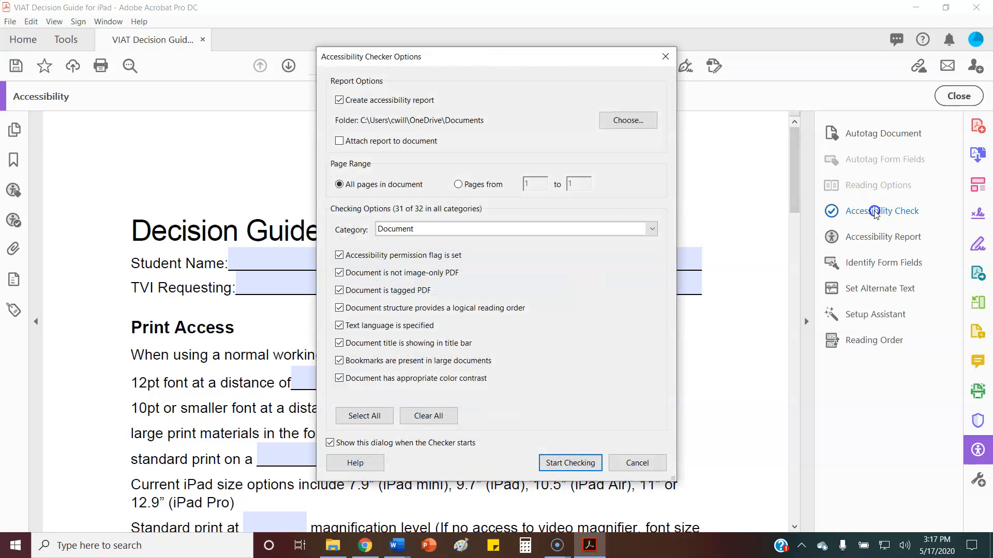
left_click(571, 462)
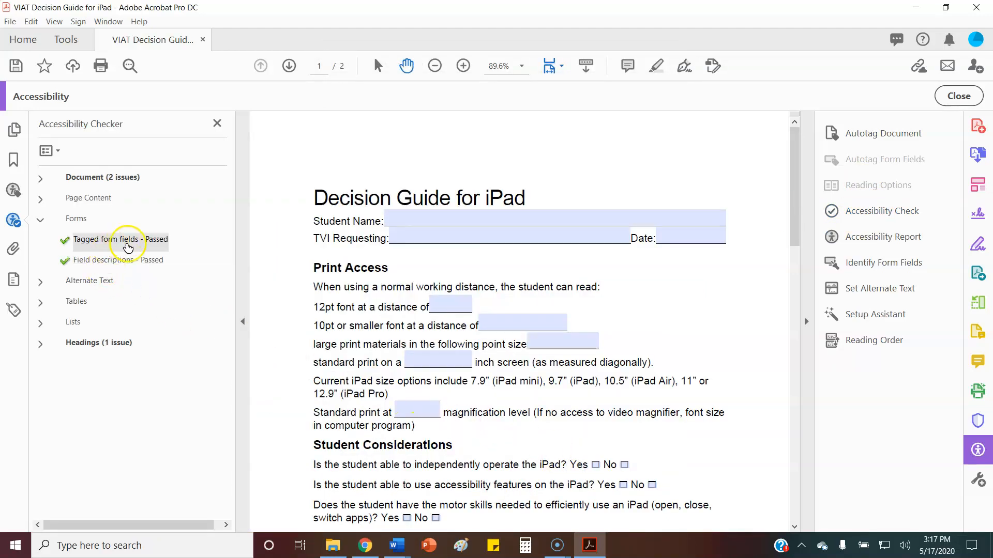
left_click(41, 224)
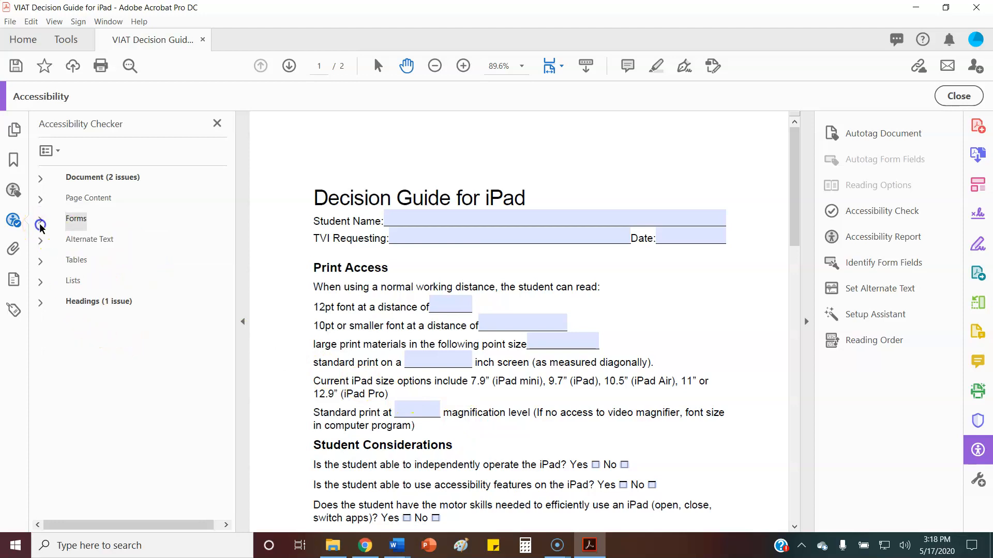
left_click(40, 303)
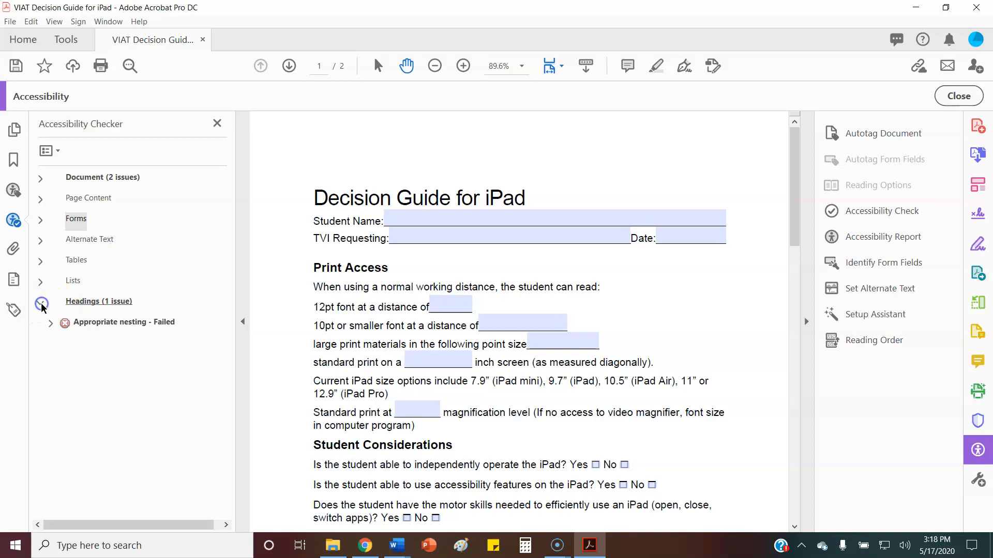
left_click(49, 324)
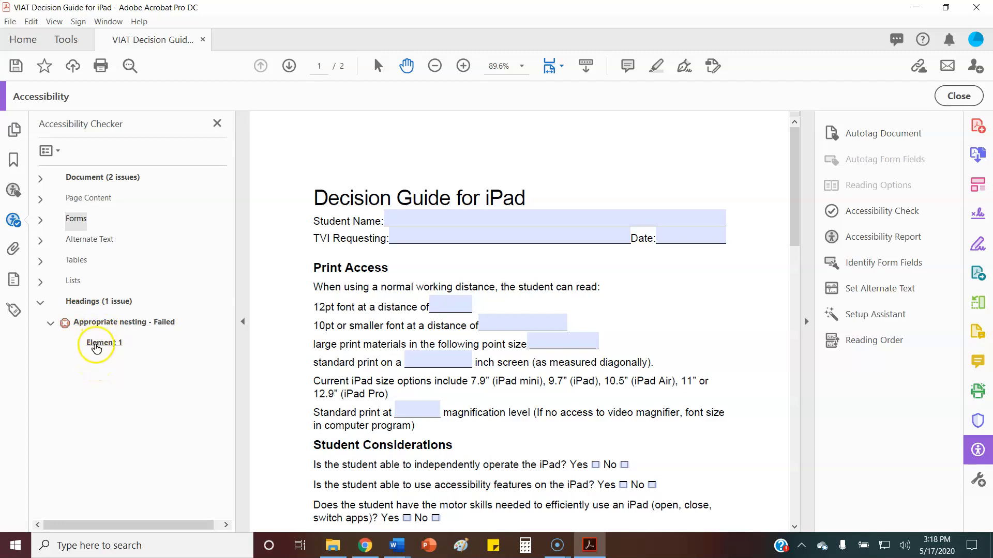
left_click(96, 344)
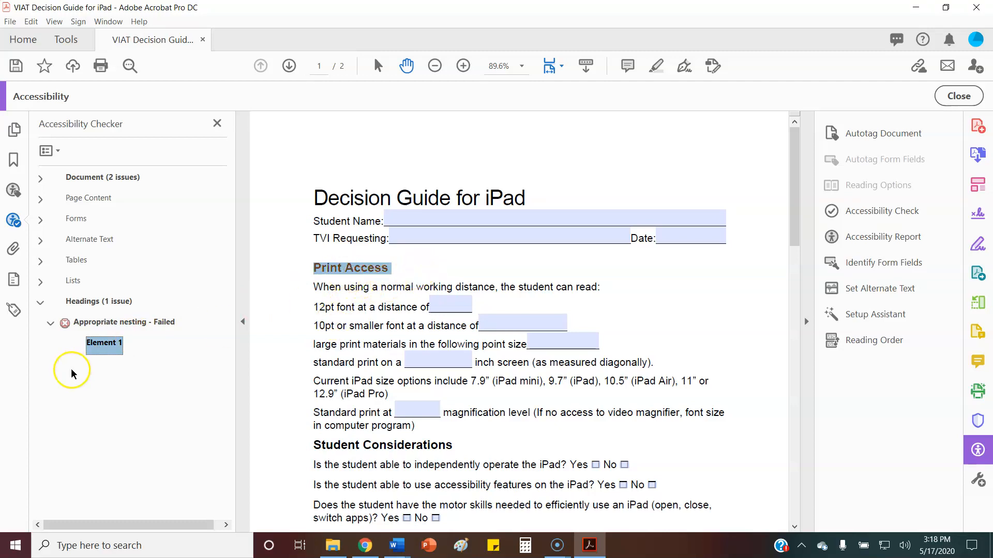
Show the element with the heading nesting issue in the content structure, and inspect the tag type of the "Decision Guide for" title text.
right_click(100, 345)
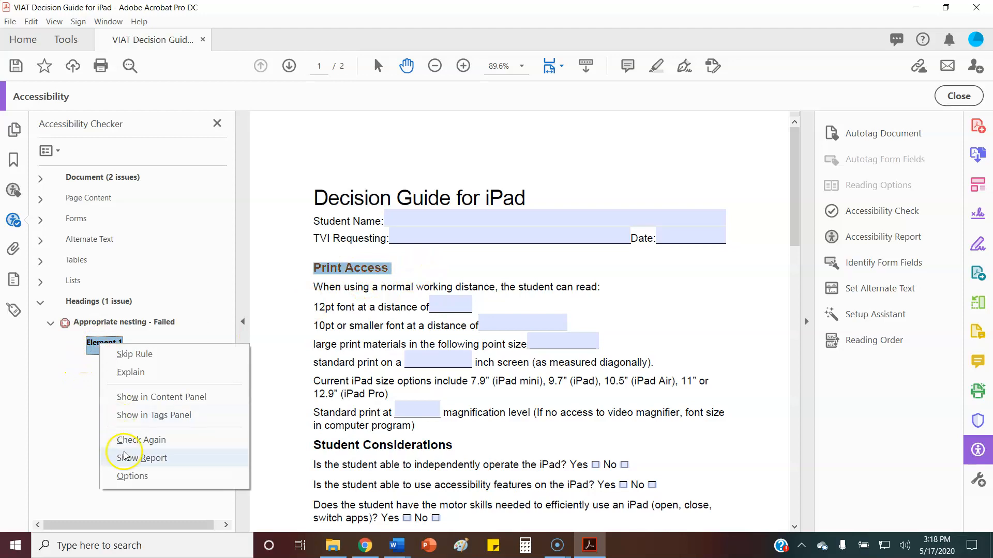
left_click(162, 403)
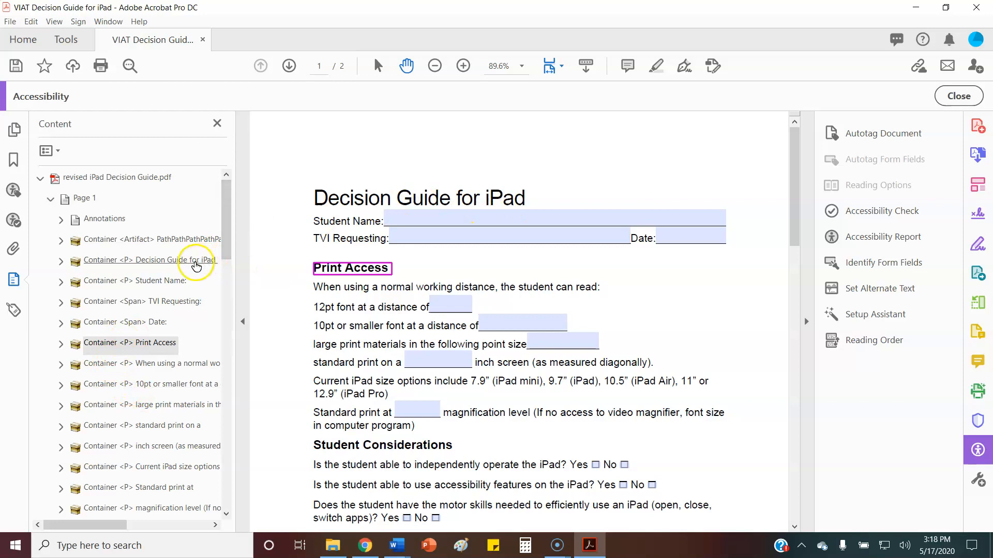
left_click(61, 262)
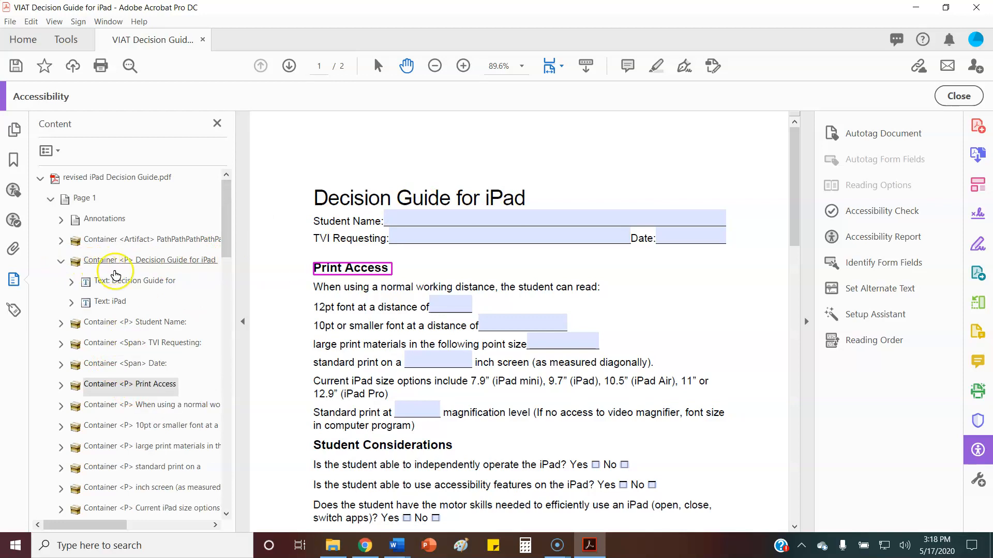
left_click(136, 282)
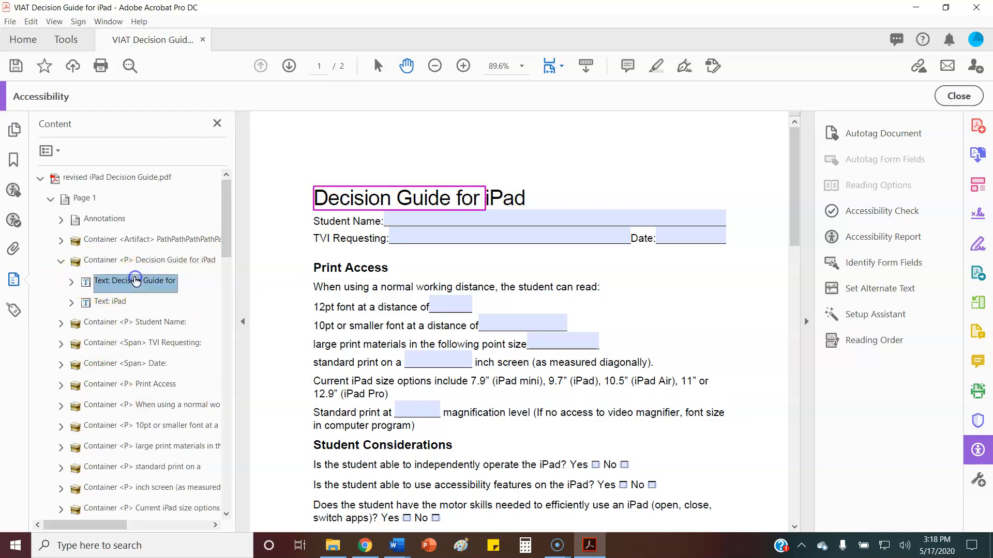
right_click(135, 284)
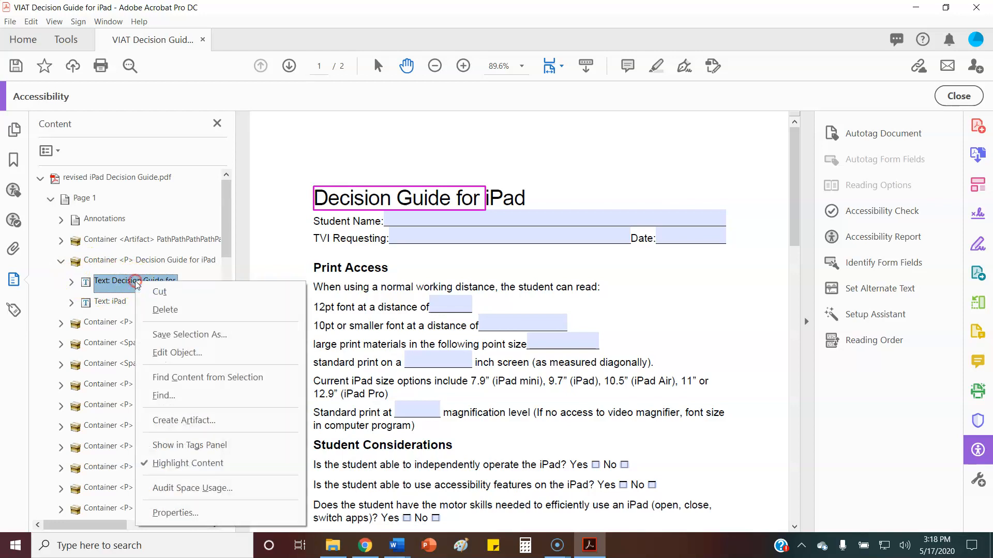
left_click(170, 515)
left_click(331, 130)
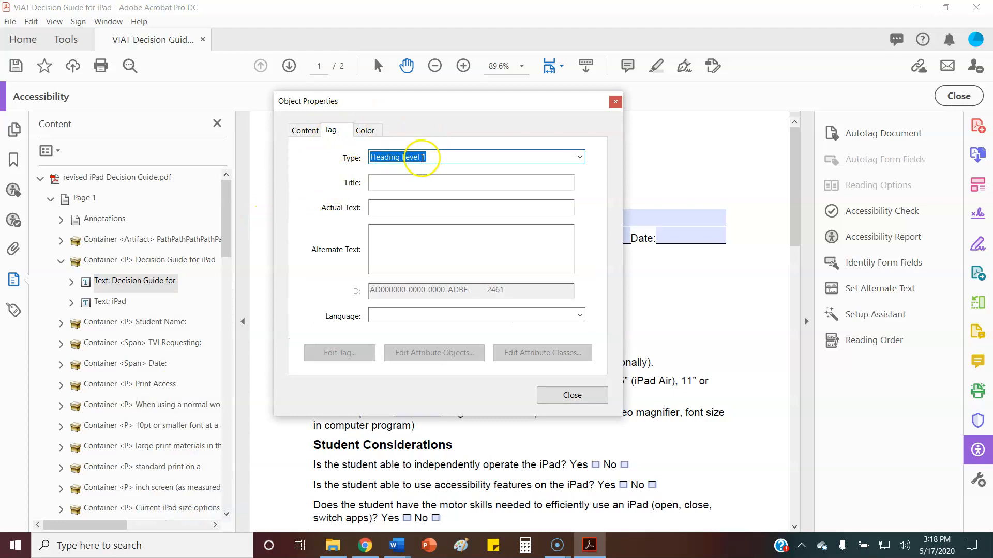
left_click(614, 101)
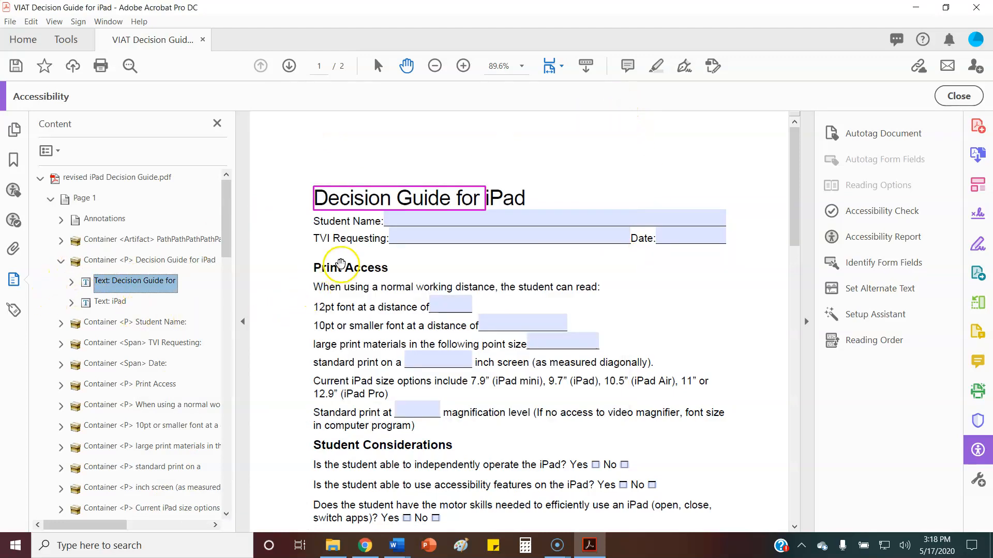
Set the tag type of the "Print Access" text on page 1 to Heading Level 2.
left_click(60, 386)
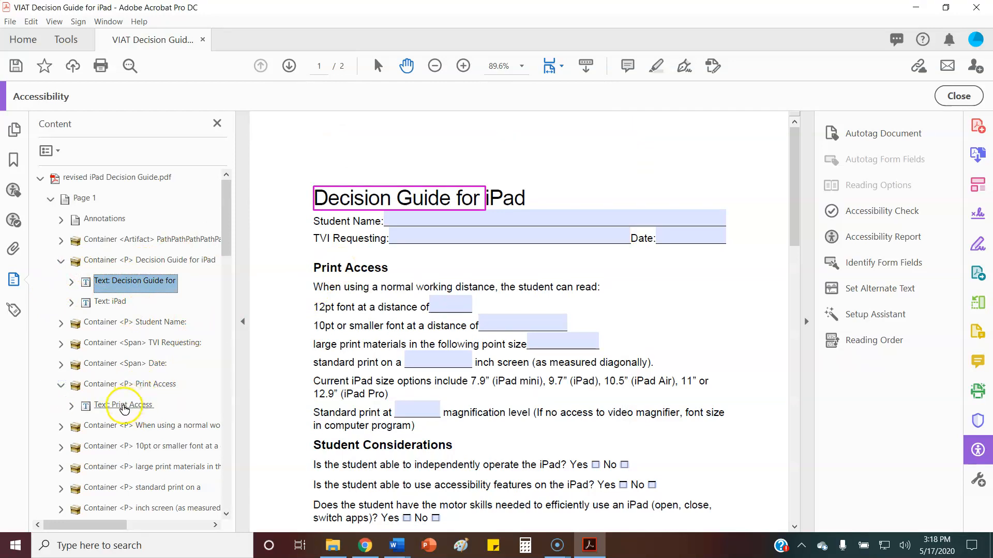
left_click(124, 406)
right_click(124, 406)
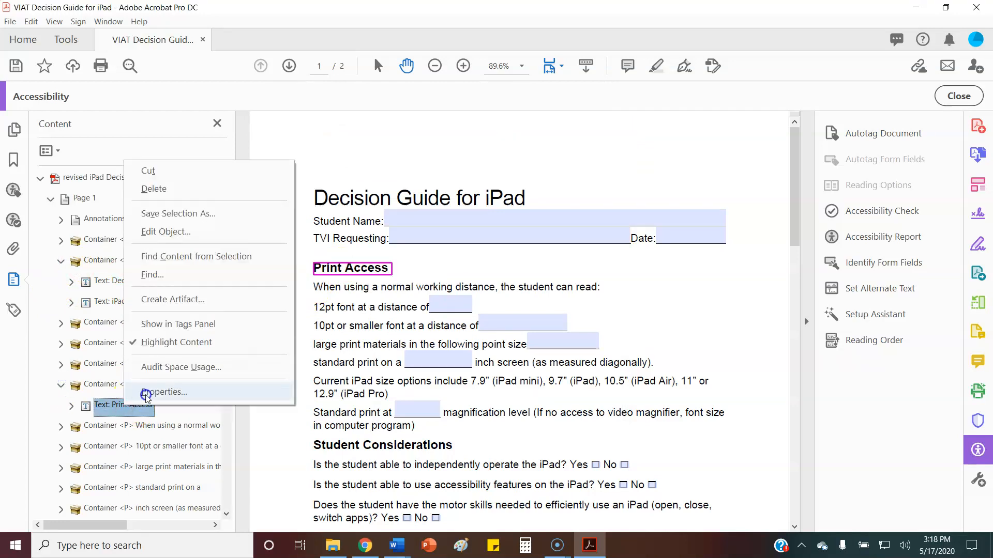
left_click(146, 394)
left_click(332, 130)
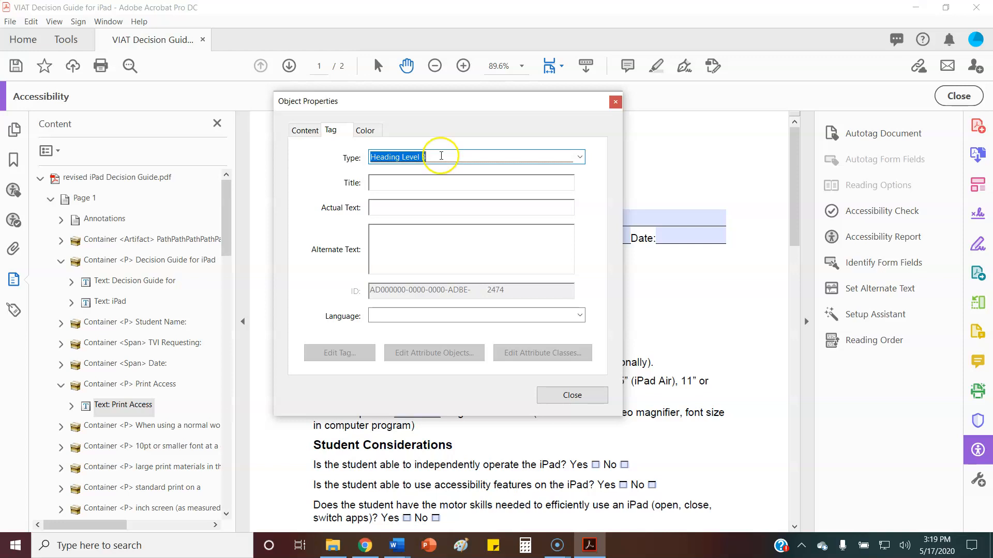
left_click(442, 156)
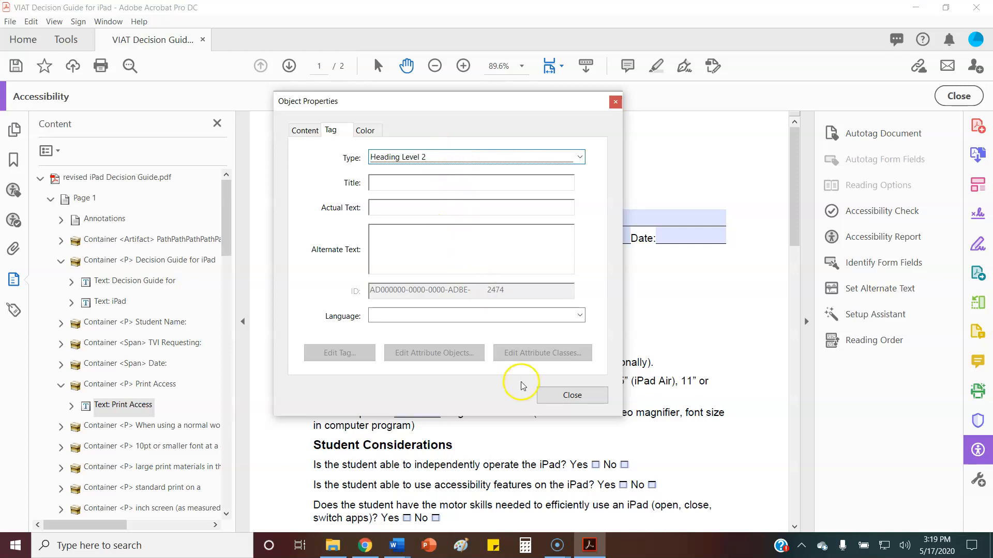
left_click(553, 396)
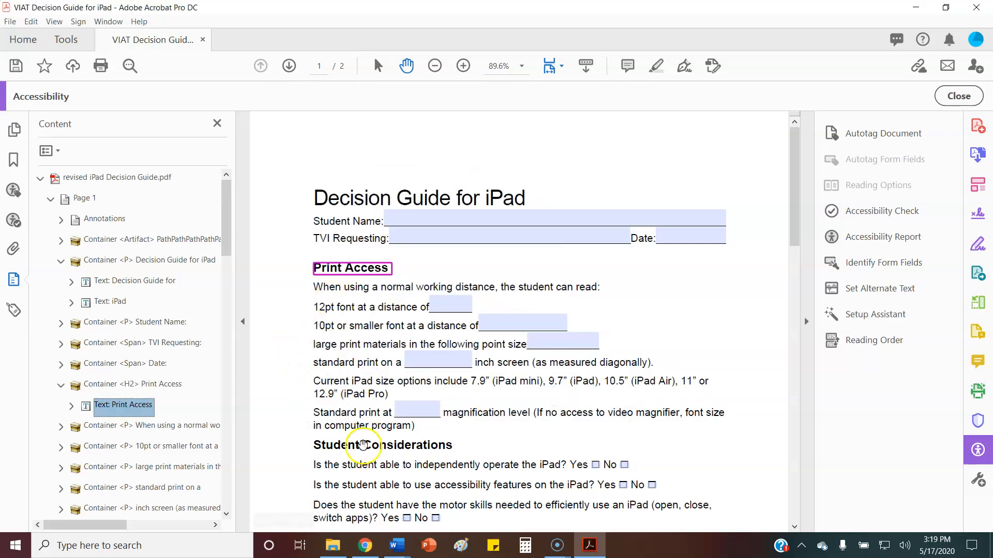
Change the tag type of the "Student Considerations" text on page 1 to Heading Level 2.
scroll(168, 435, "down", 2)
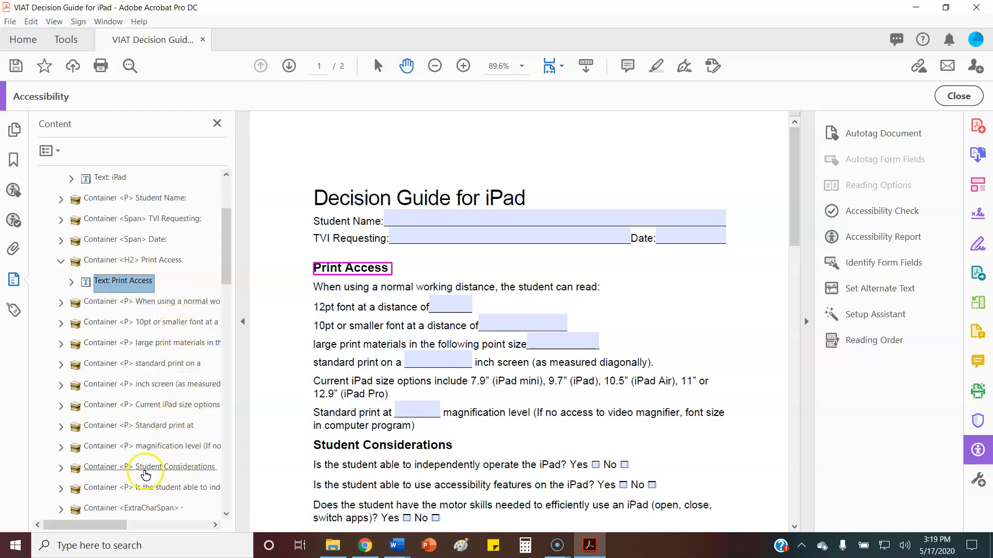
left_click(59, 468)
scroll(150, 460, "down", 1)
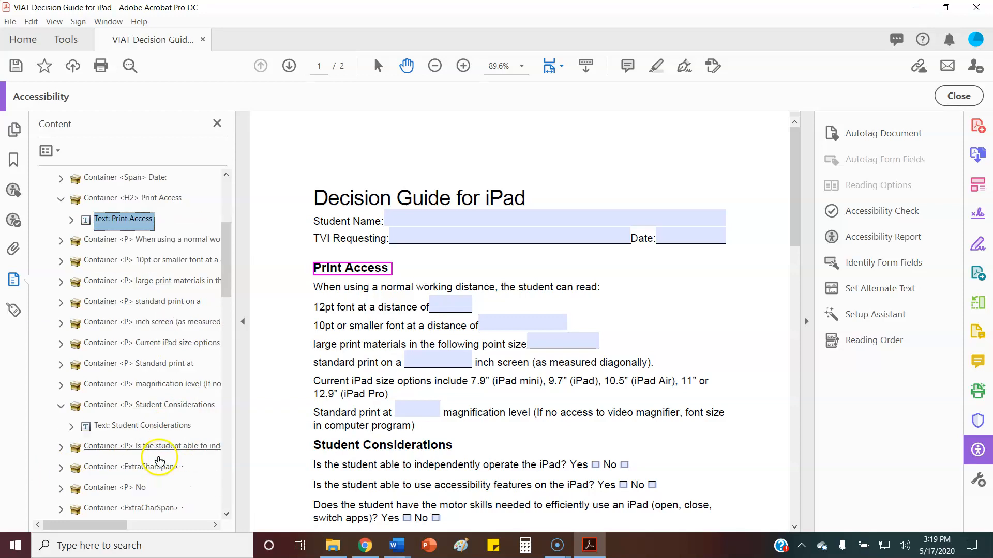
right_click(146, 426)
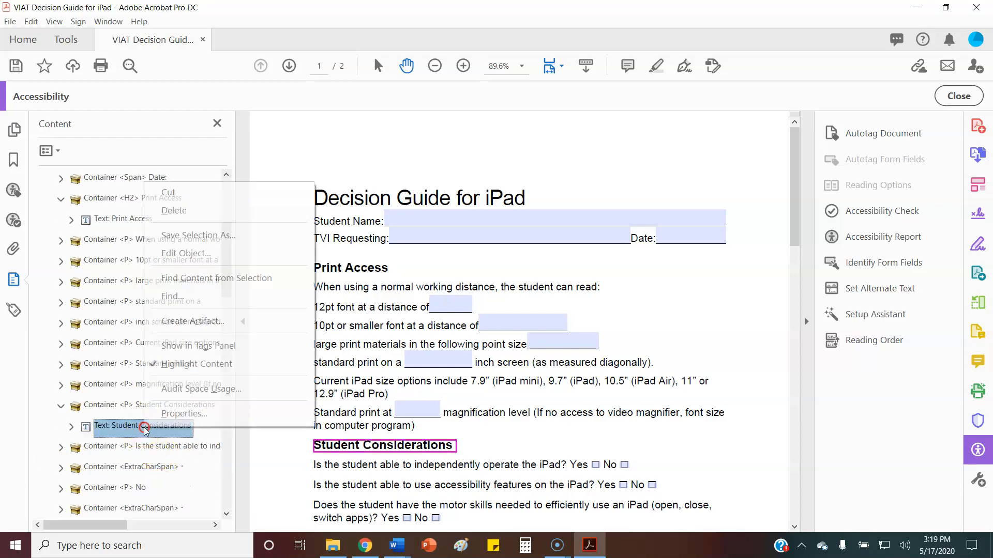
left_click(176, 413)
left_click(331, 130)
left_click(443, 158)
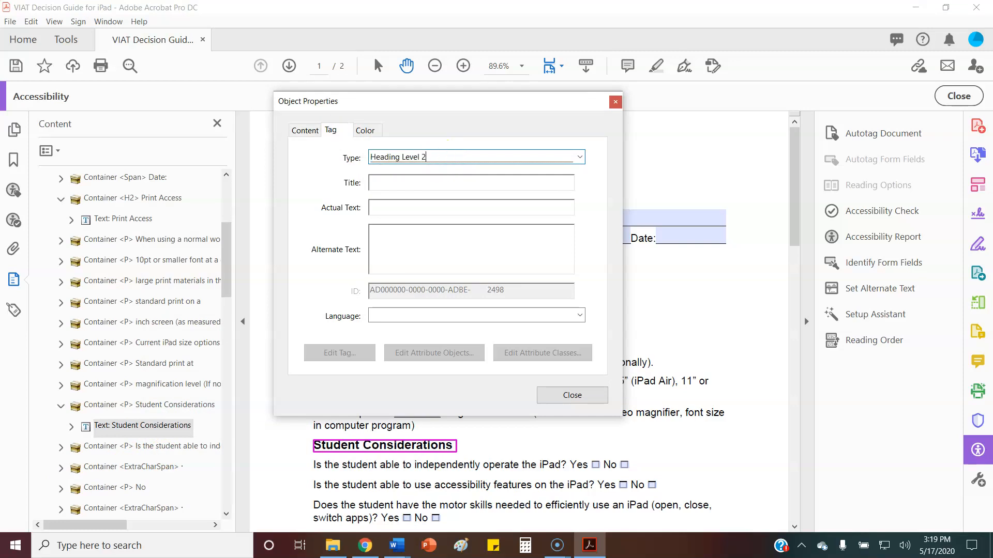
left_click(572, 395)
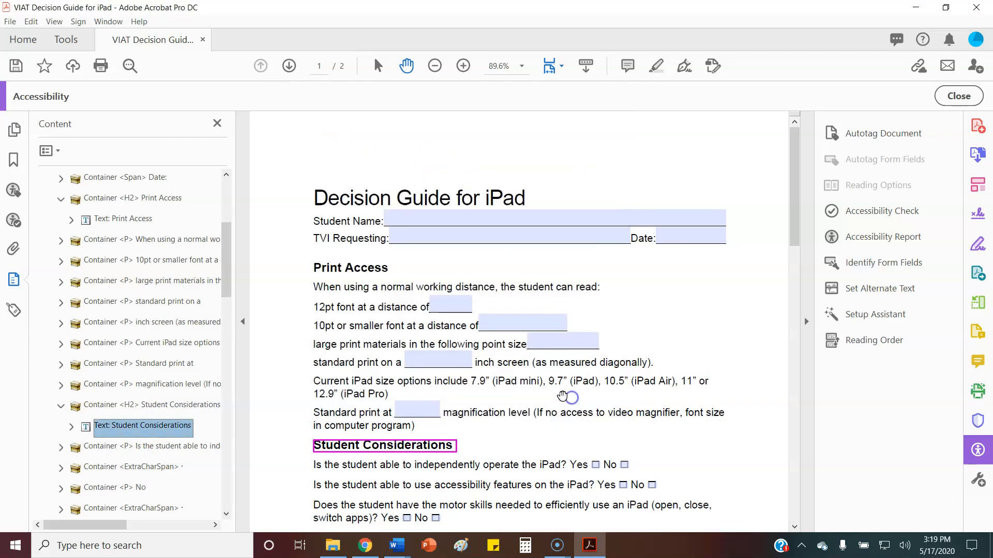
Find the "Environmental Considerations" text in the page 2 content structure and set its tag type to Heading Level 2.
scroll(559, 362, "down", 5)
scroll(550, 394, "down", 15)
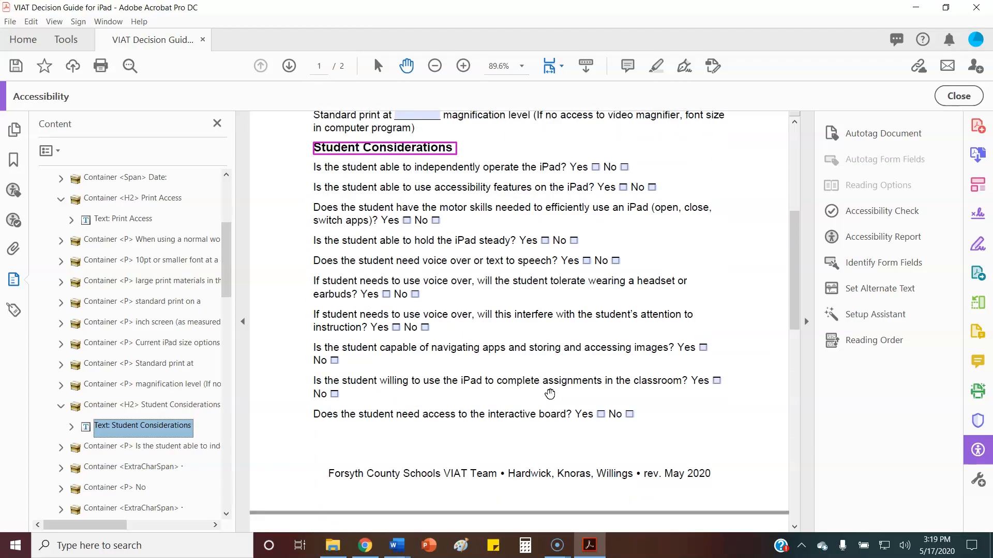
scroll(153, 381, "down", 10)
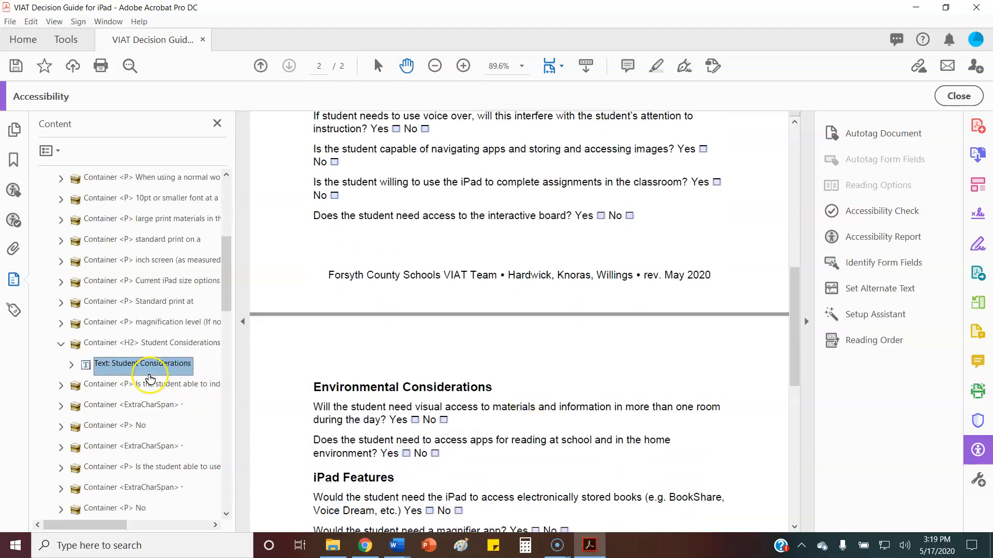
scroll(149, 373, "down", 5)
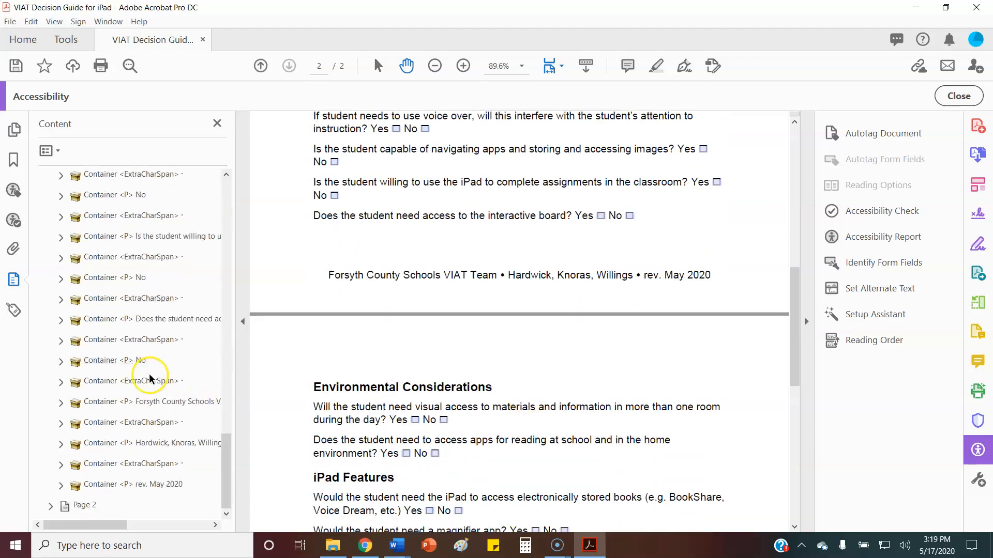
left_click(48, 507)
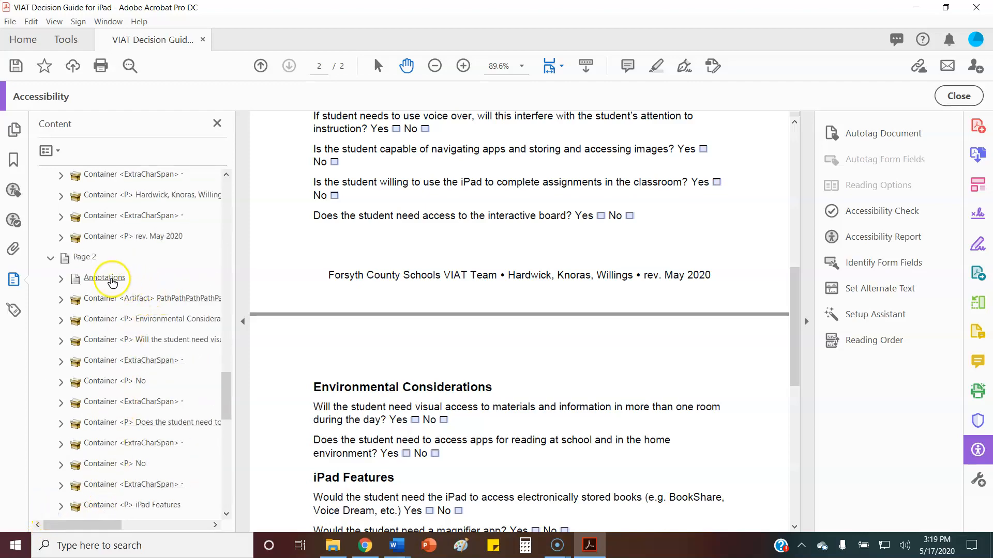
left_click(61, 320)
right_click(119, 346)
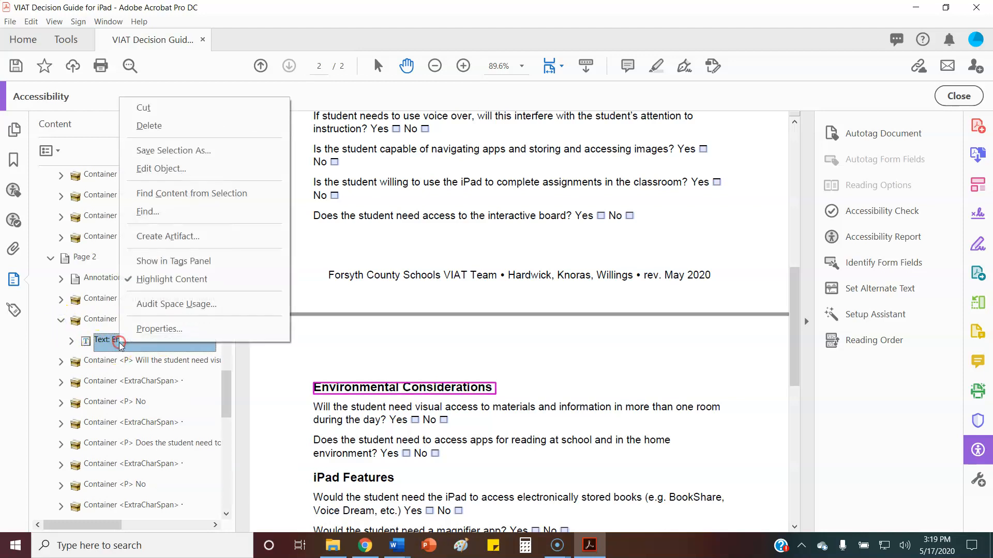
left_click(217, 330)
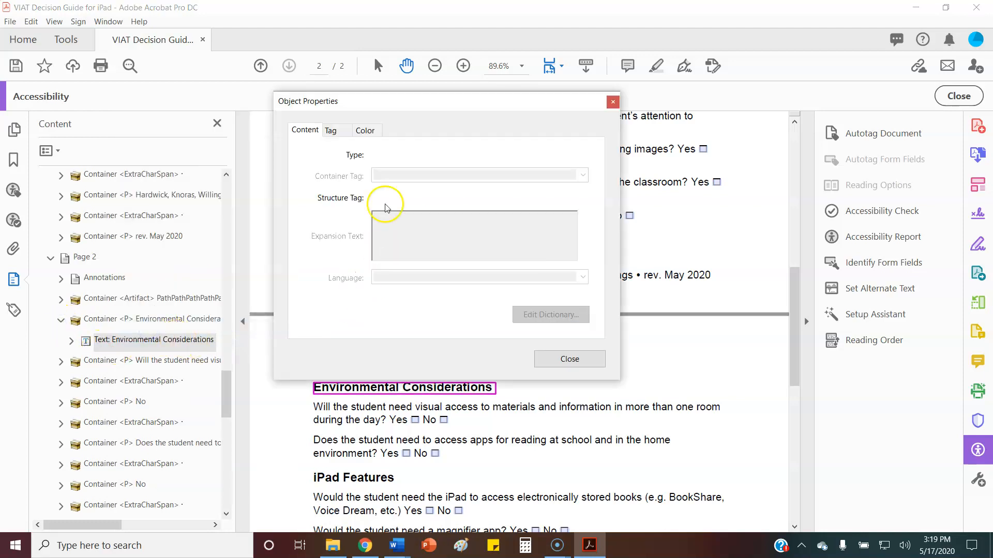
left_click(330, 131)
left_click(431, 159)
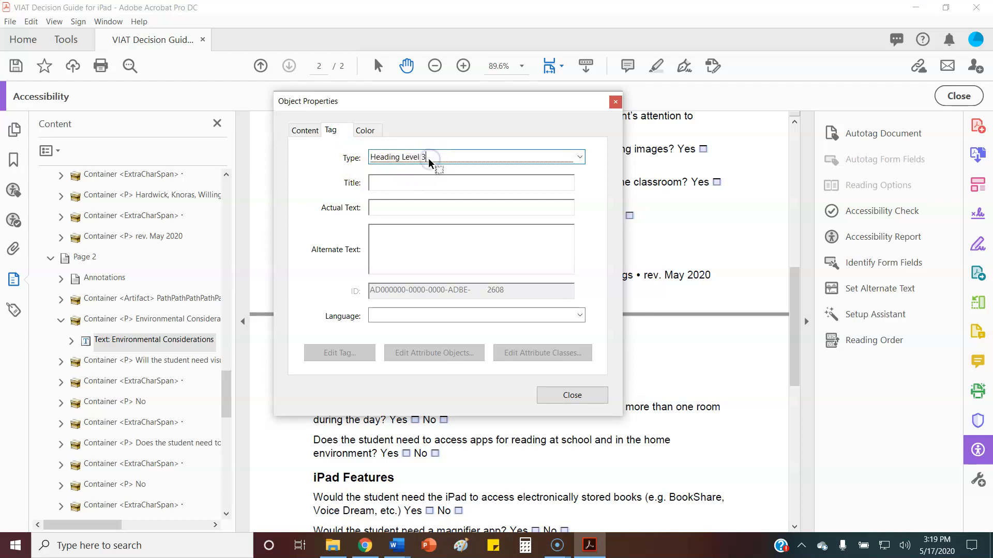
type("2")
left_click(578, 394)
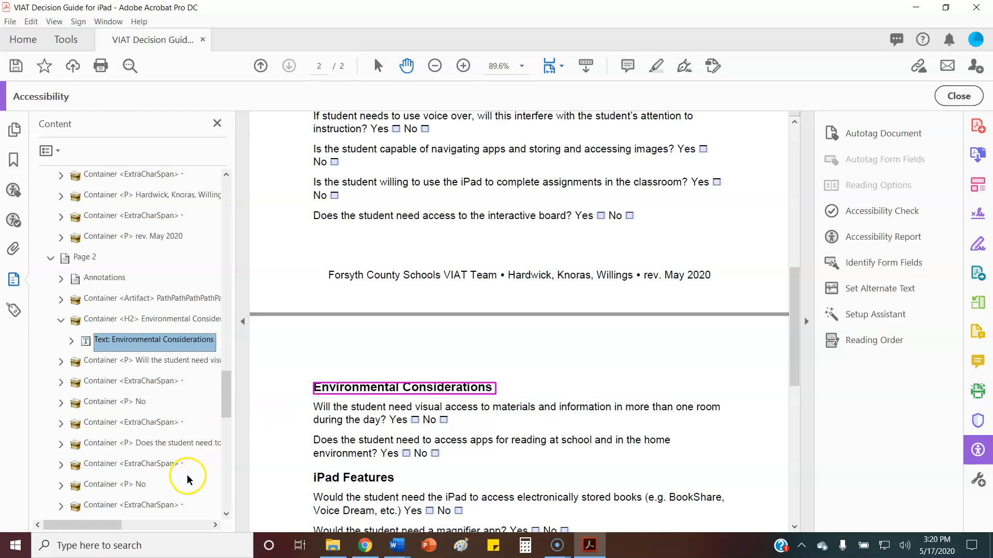
Set the tag type of the "iPad Features" text on page 2 to Heading Level 2.
scroll(186, 473, "down", 1)
left_click(178, 464)
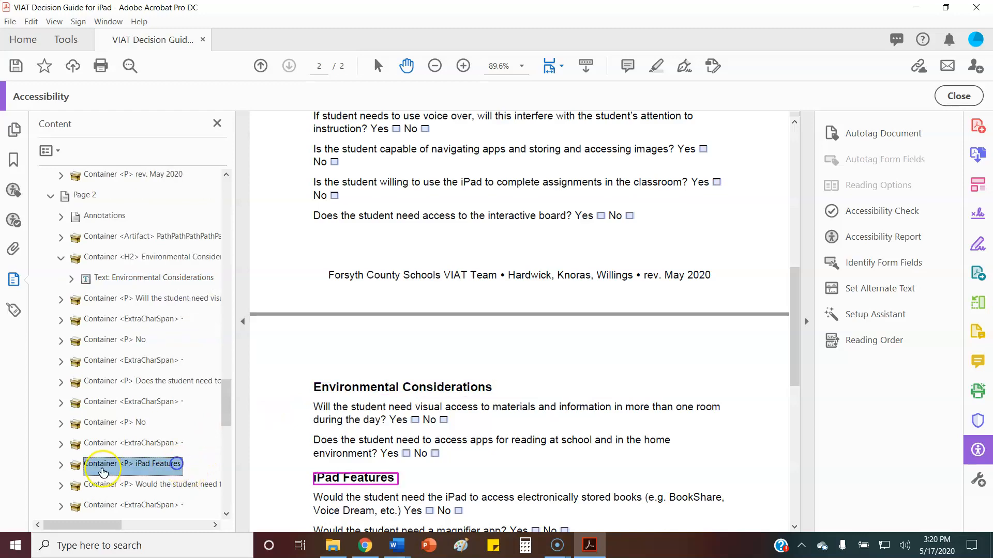
left_click(61, 465)
right_click(126, 486)
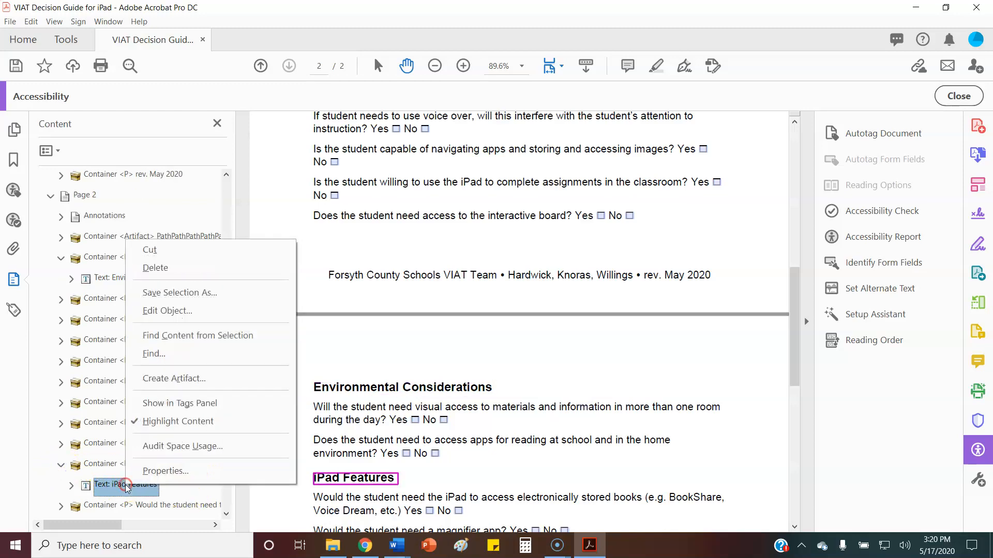
left_click(163, 471)
left_click(331, 130)
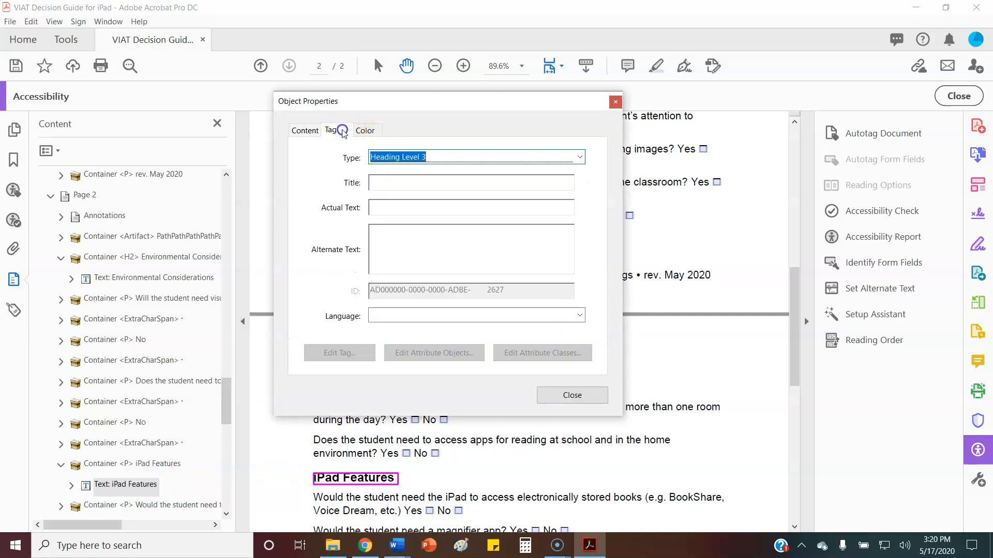
left_click(428, 156)
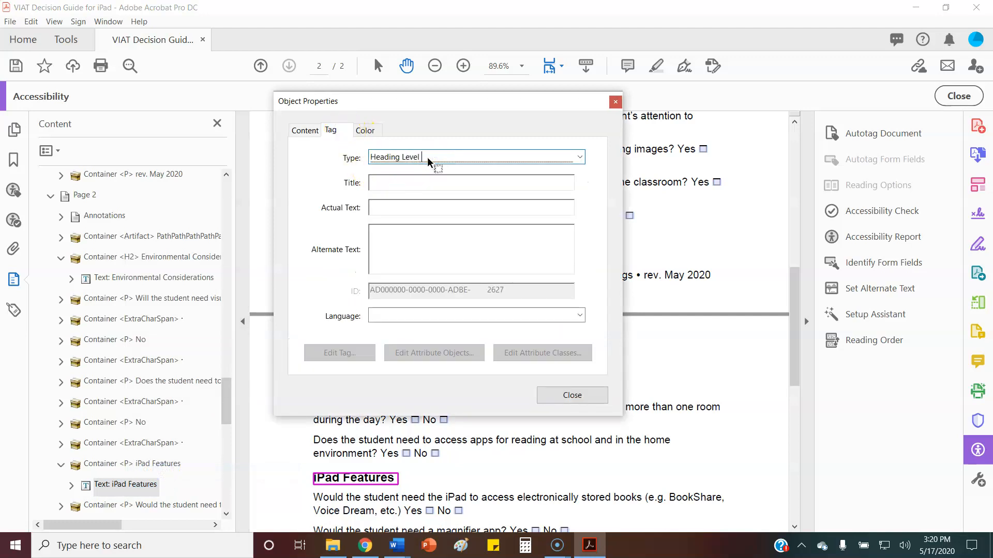
left_click(572, 395)
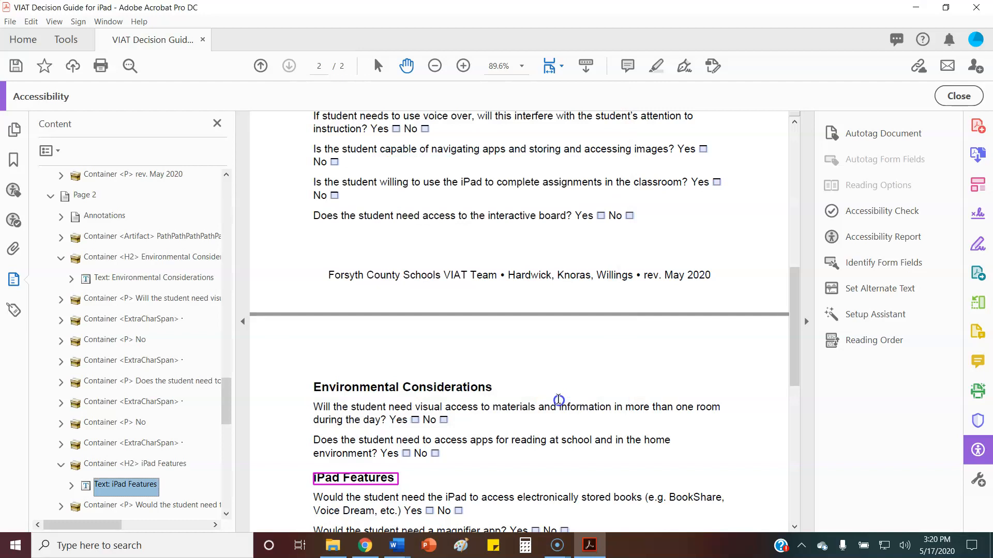
Find the "Outcomes" text of the "Outcomes for iPad Consideration" heading in the page 2 content structure and set its tag type to Heading Level 2.
scroll(511, 433, "down", 5)
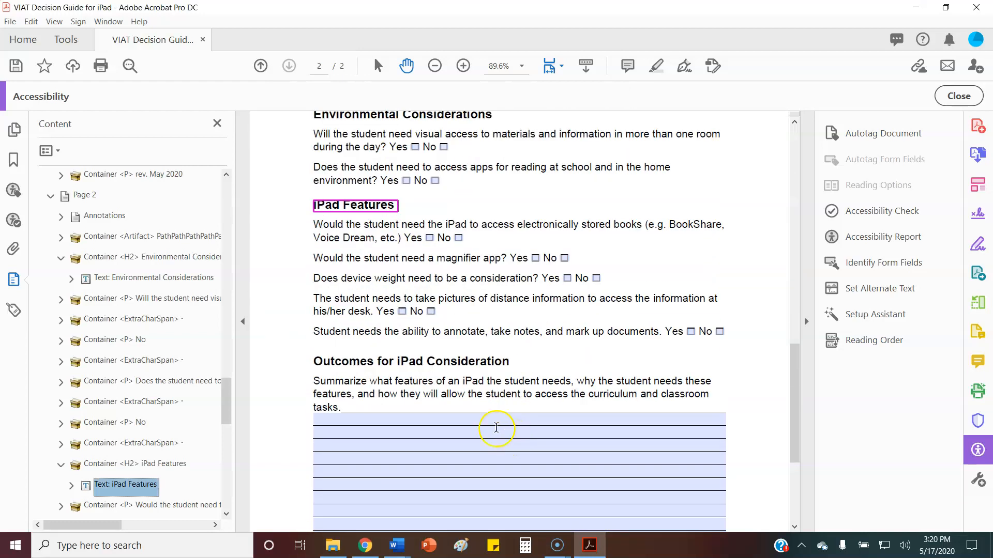
scroll(152, 474, "down", 2)
scroll(181, 470, "down", 2)
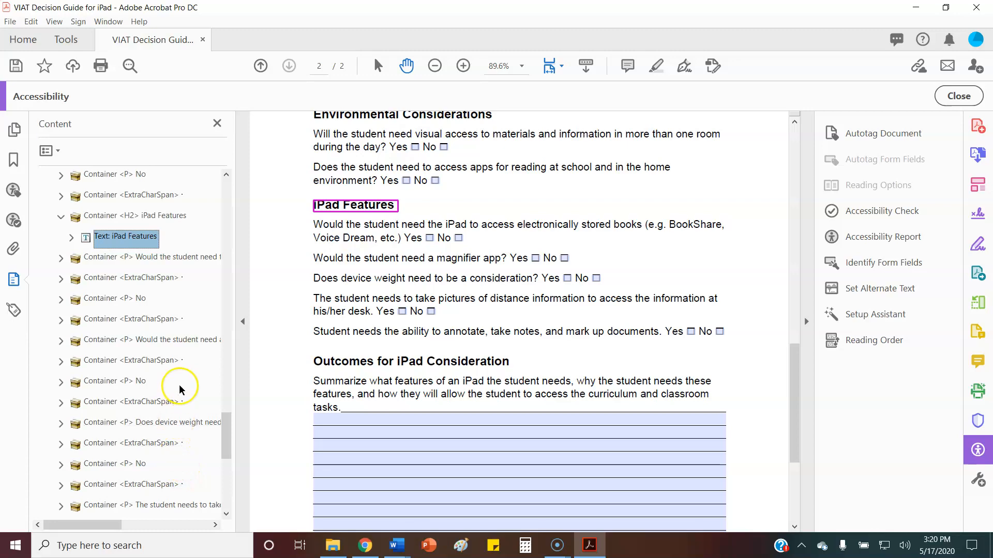
scroll(181, 386, "down", 2)
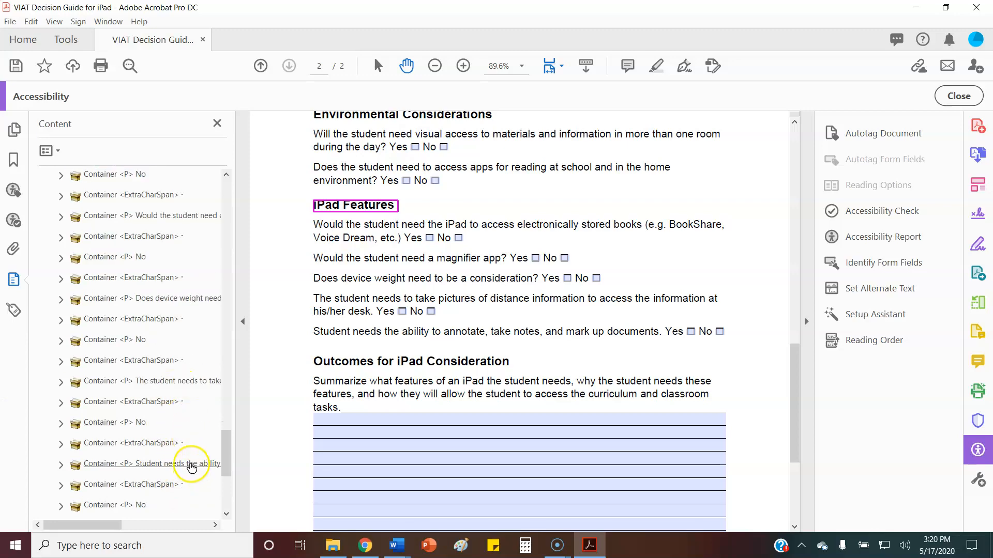
scroll(178, 413, "down", 3)
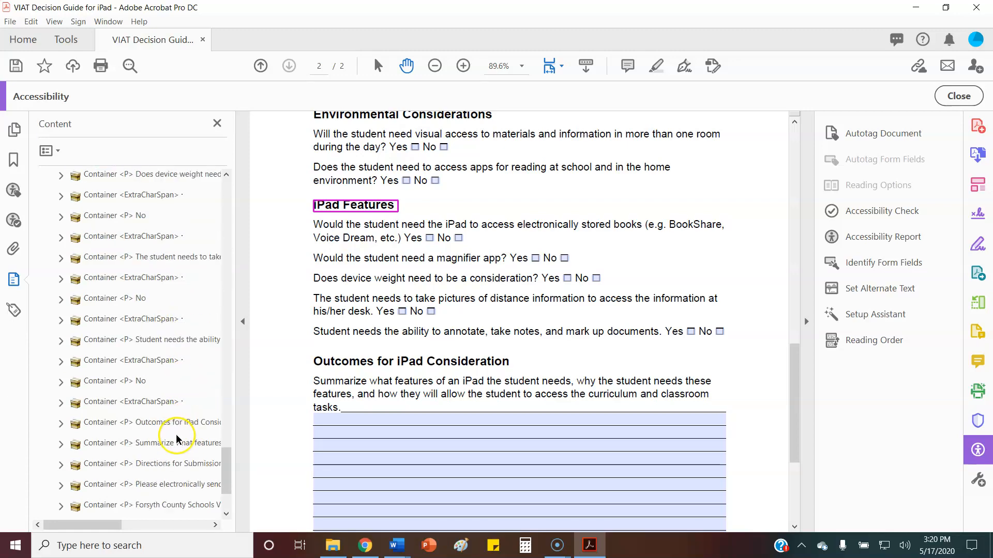
left_click(164, 361)
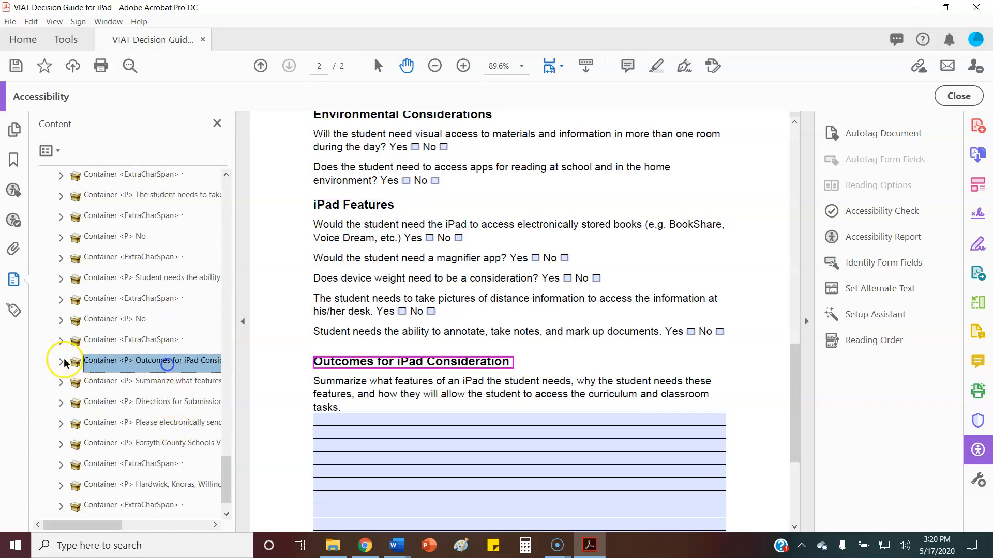
left_click(60, 362)
left_click(111, 381)
right_click(124, 389)
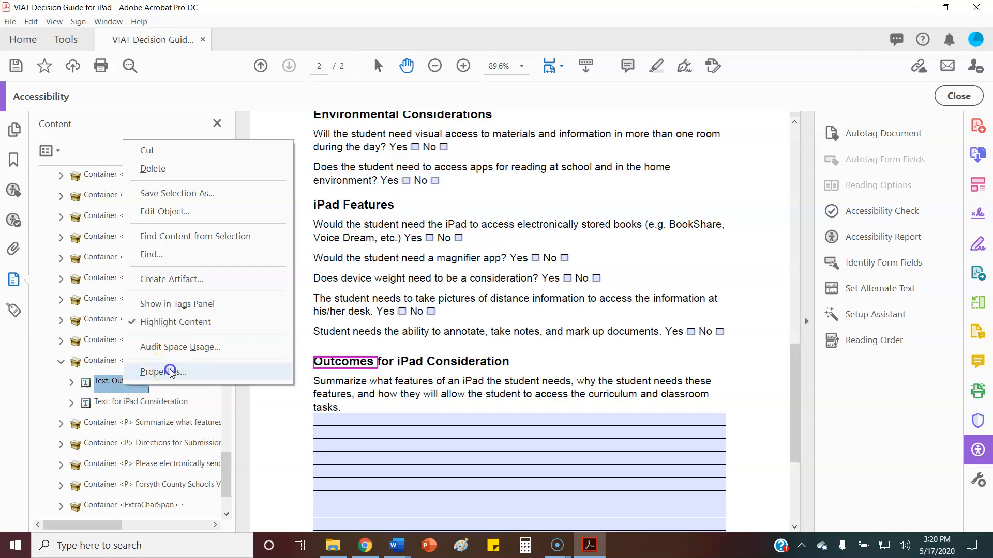
left_click(164, 371)
left_click(341, 136)
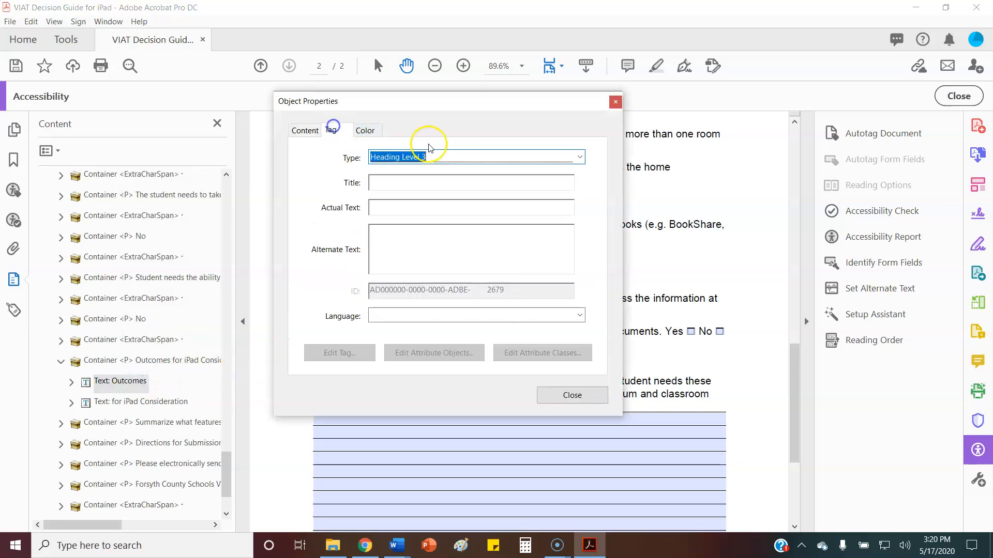
left_click(434, 156)
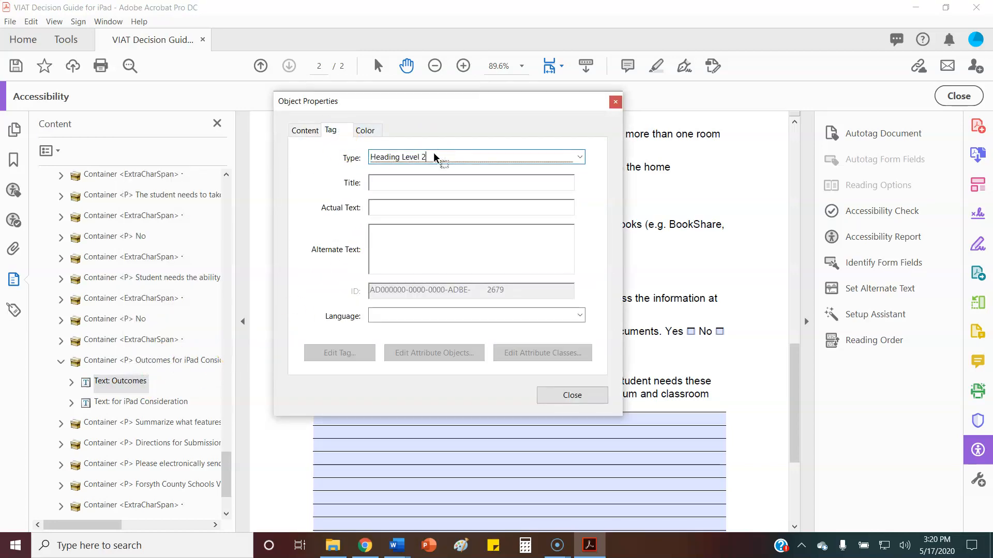
left_click(577, 395)
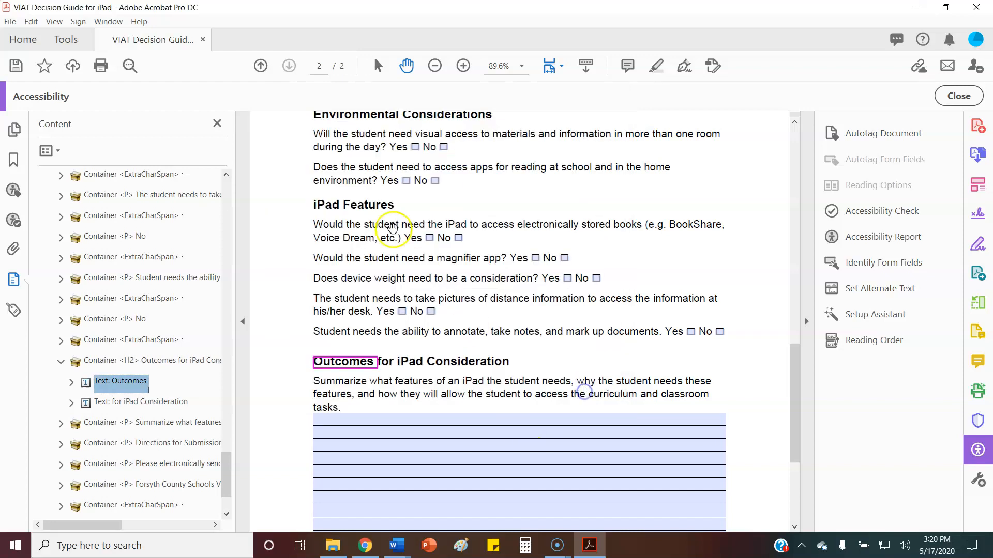
Rerun the accessibility check on all pages in the document and review the Headings and Document results.
left_click(216, 123)
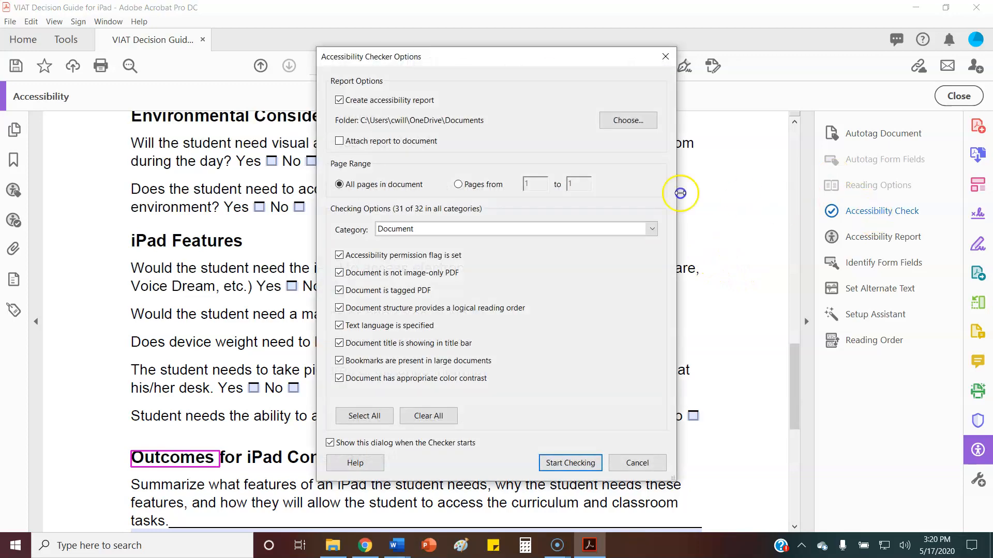
left_click(564, 464)
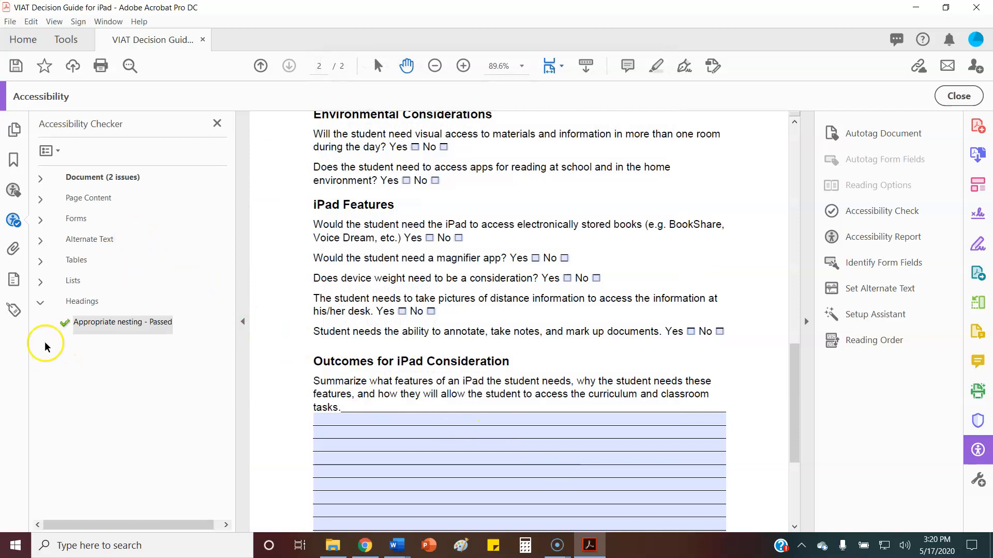
left_click(41, 303)
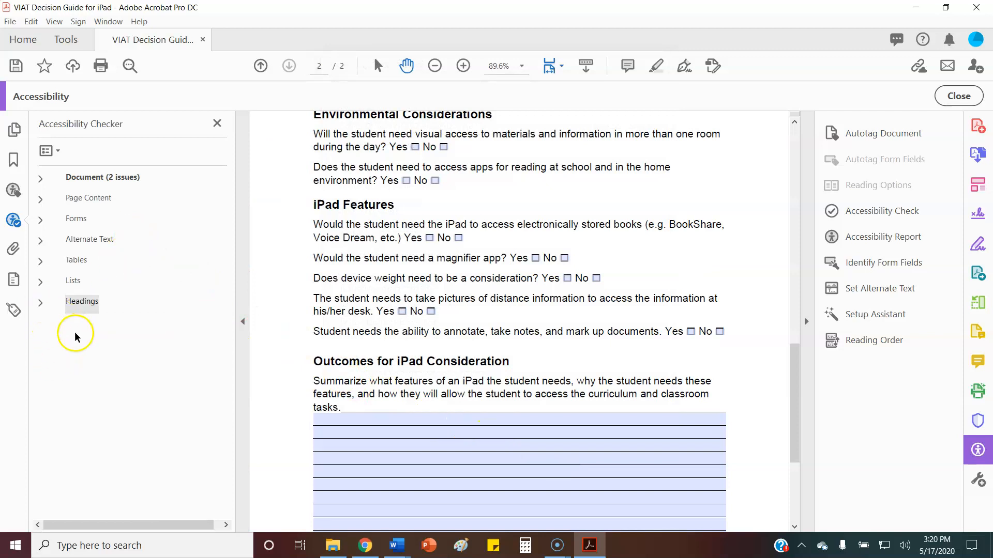
left_click(40, 178)
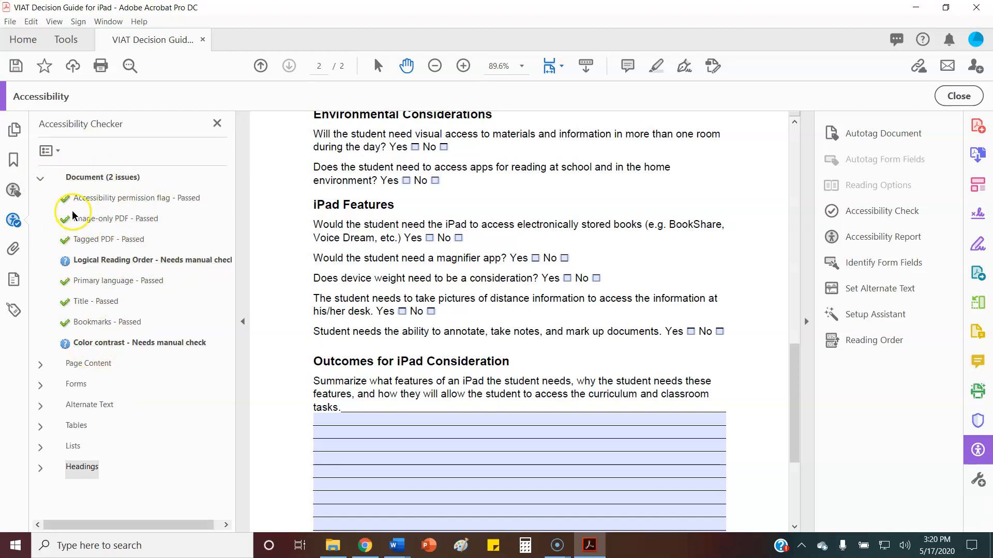
left_click(40, 180)
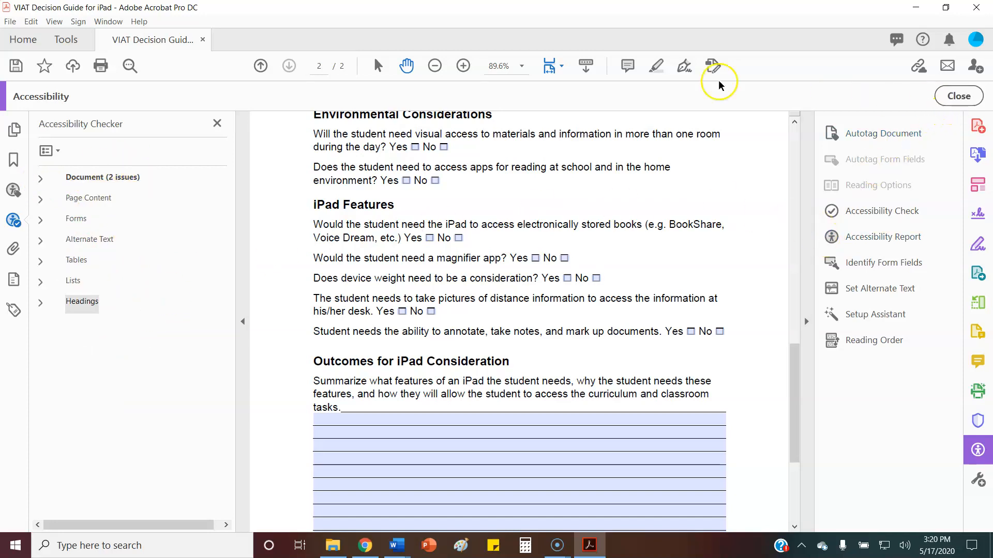
Save the form as "revised fillable iPad Decision Guide.pdf" in the Accessiblity folder on the TEACH VI (D:) drive.
left_click(12, 23)
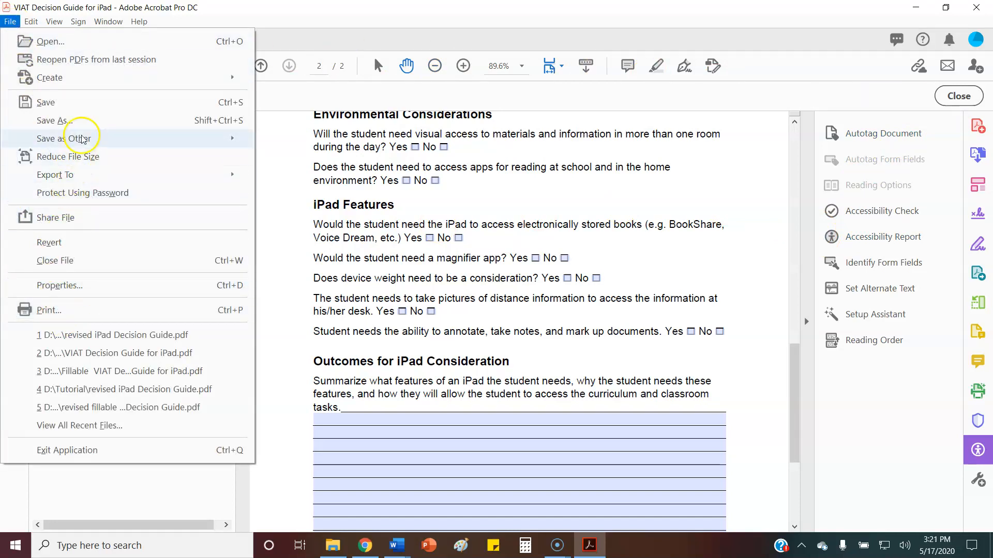
left_click(78, 121)
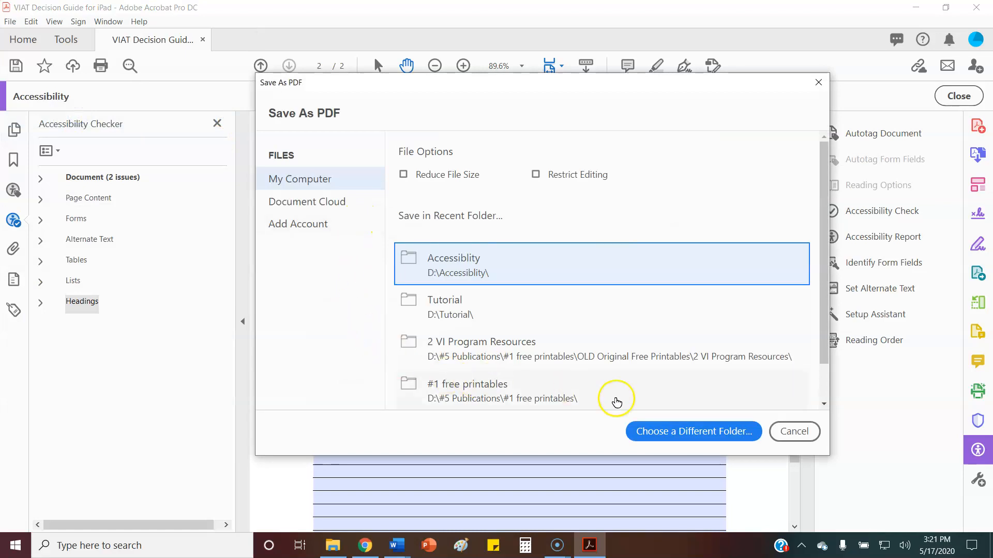
left_click(669, 432)
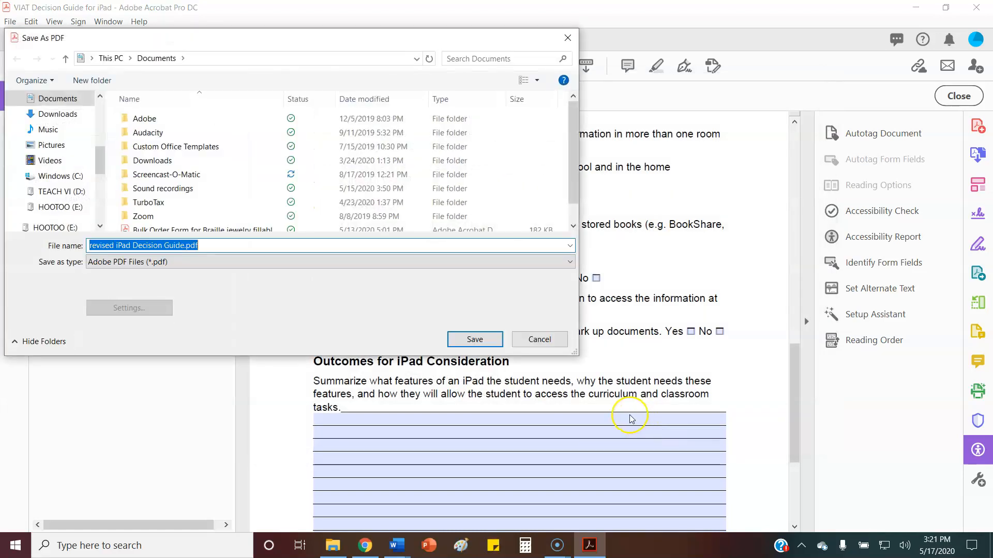
scroll(53, 170, "down", 3)
scroll(53, 170, "down", 1)
left_click(55, 155)
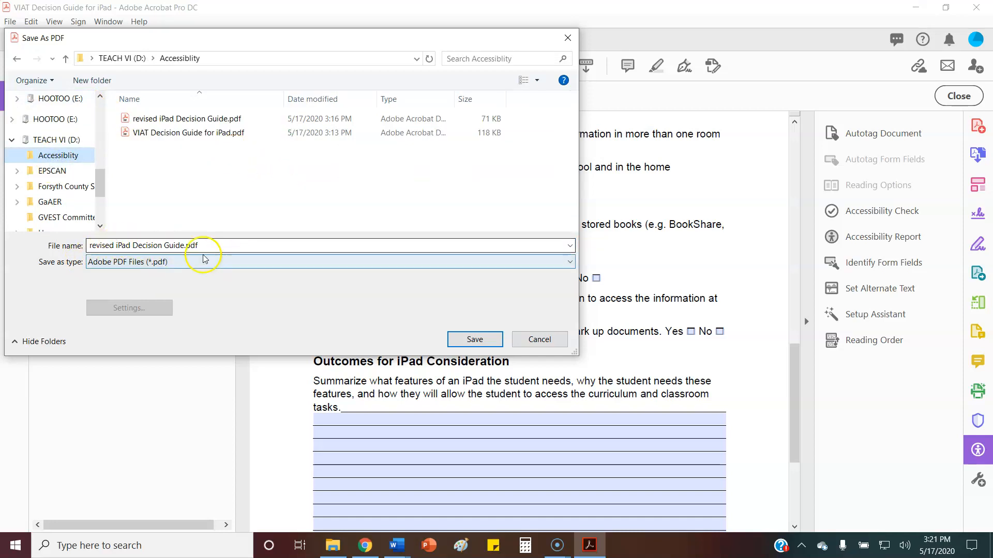
left_click(114, 246)
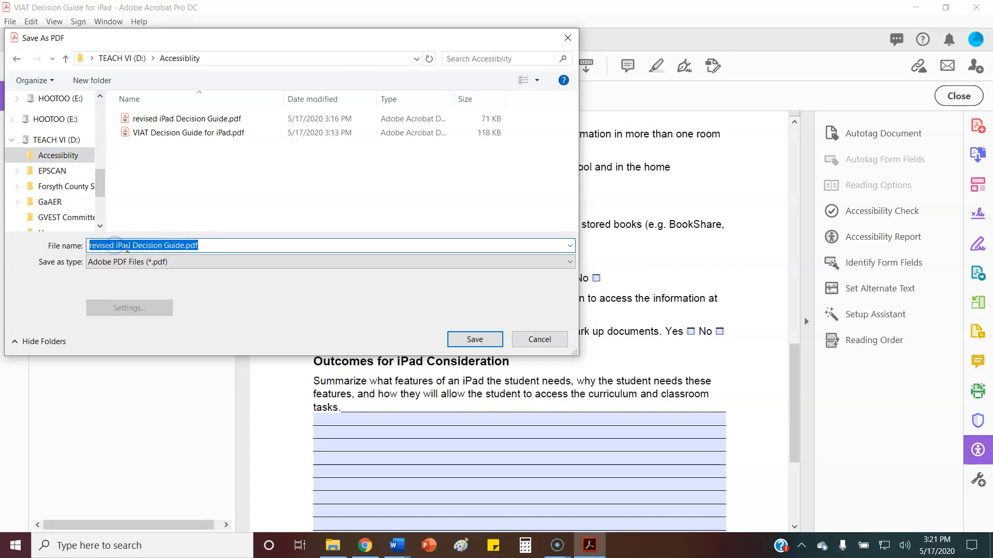
left_click(114, 246)
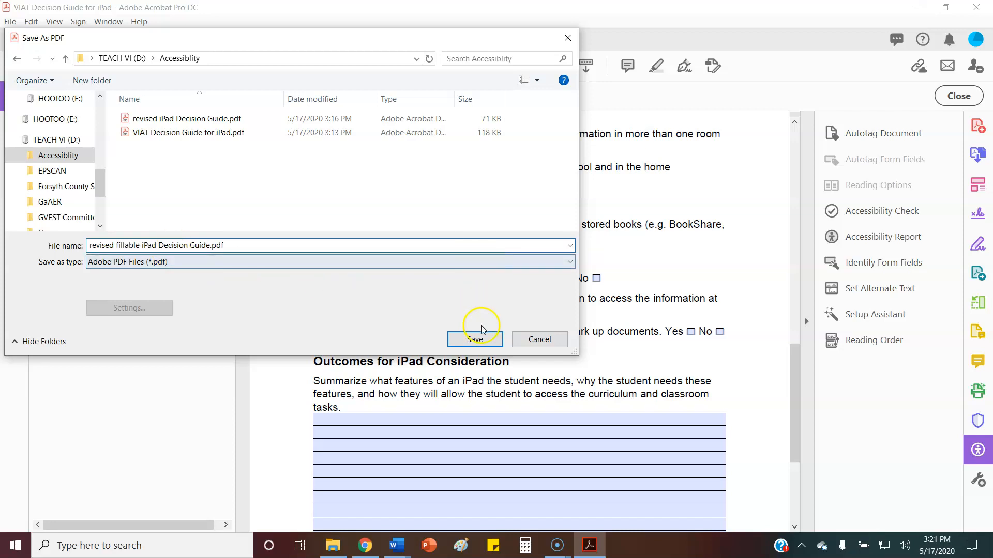
left_click(476, 339)
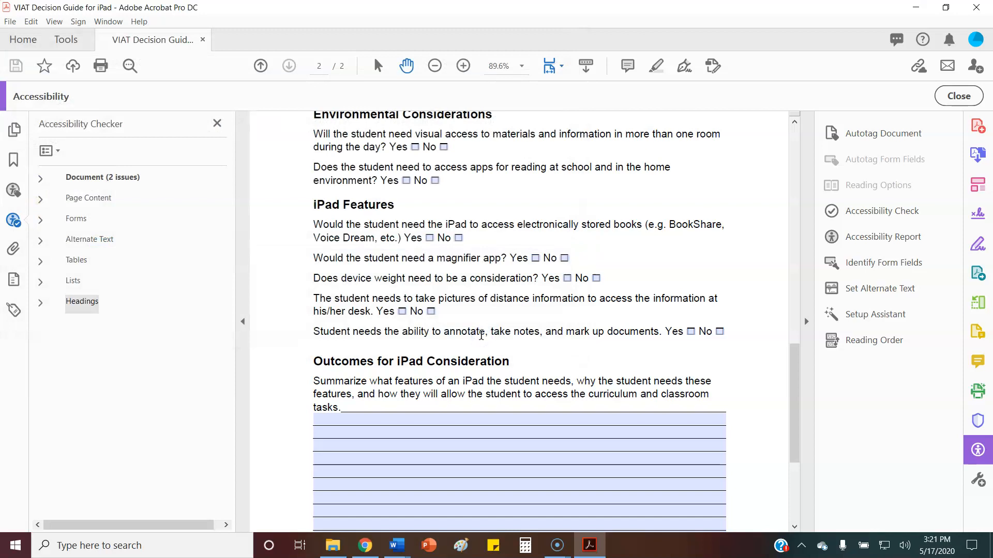